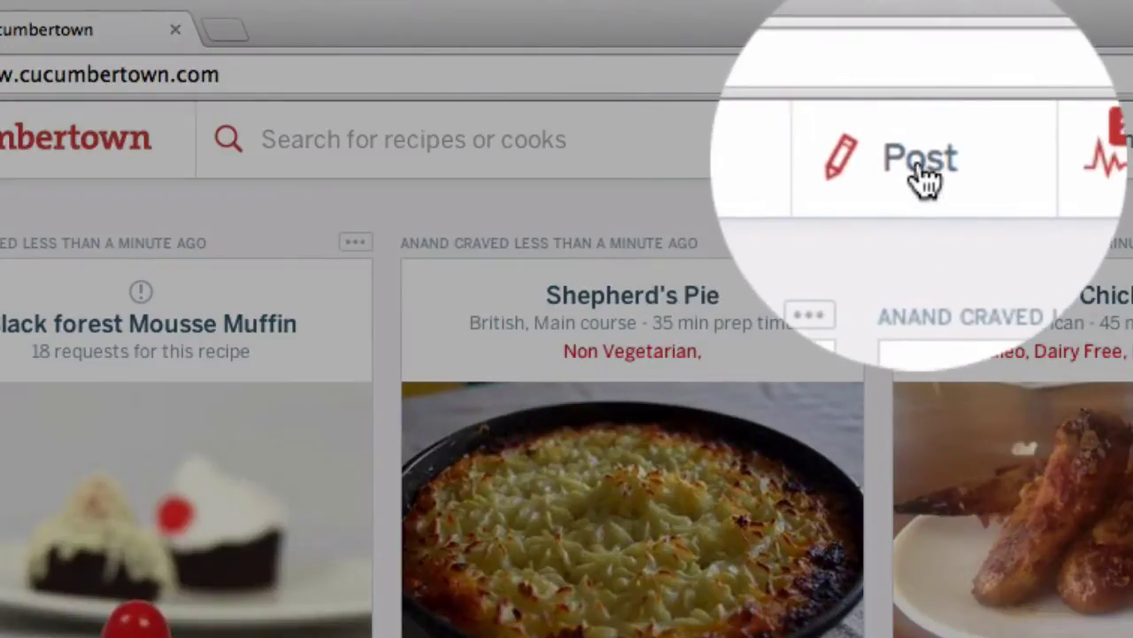
Open a blank new recipe post from Post in the top bar
left_click(1041, 165)
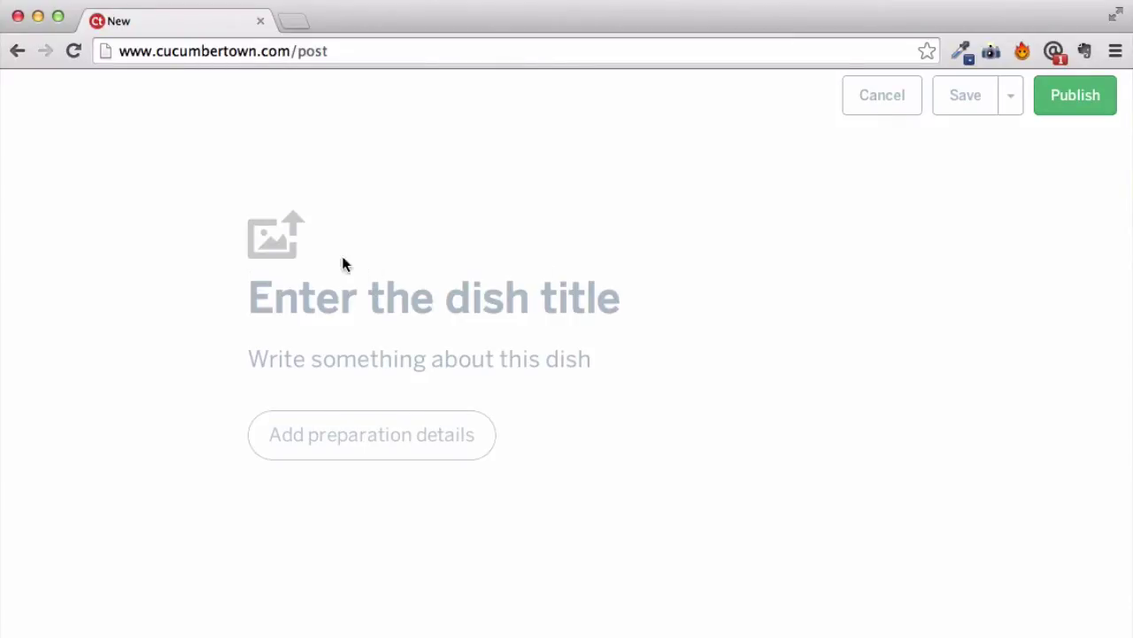
Upload photos 01.jpg through 03.jpg from the Desktop chole folder to the recipe
left_click(292, 252)
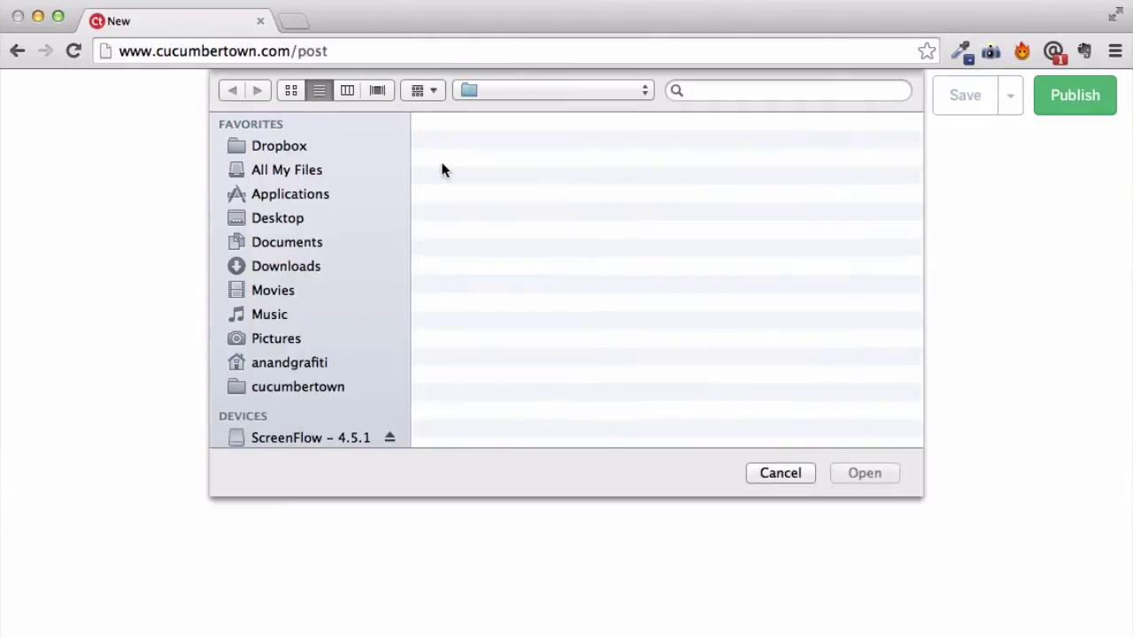
left_click(649, 145)
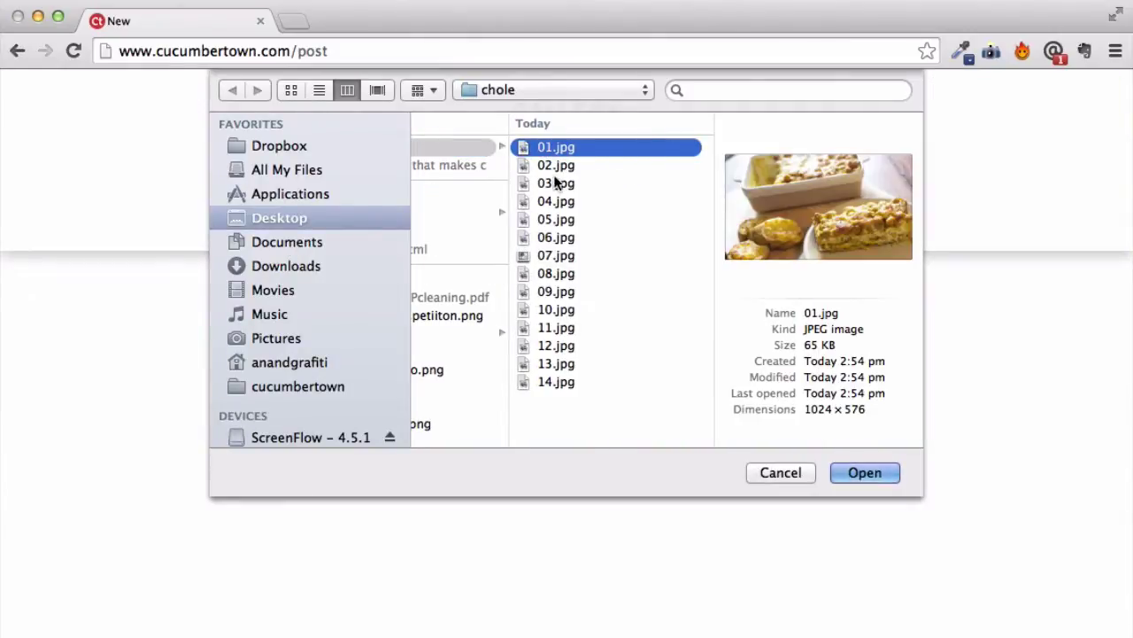
left_click(586, 183, "shift")
left_click(840, 472)
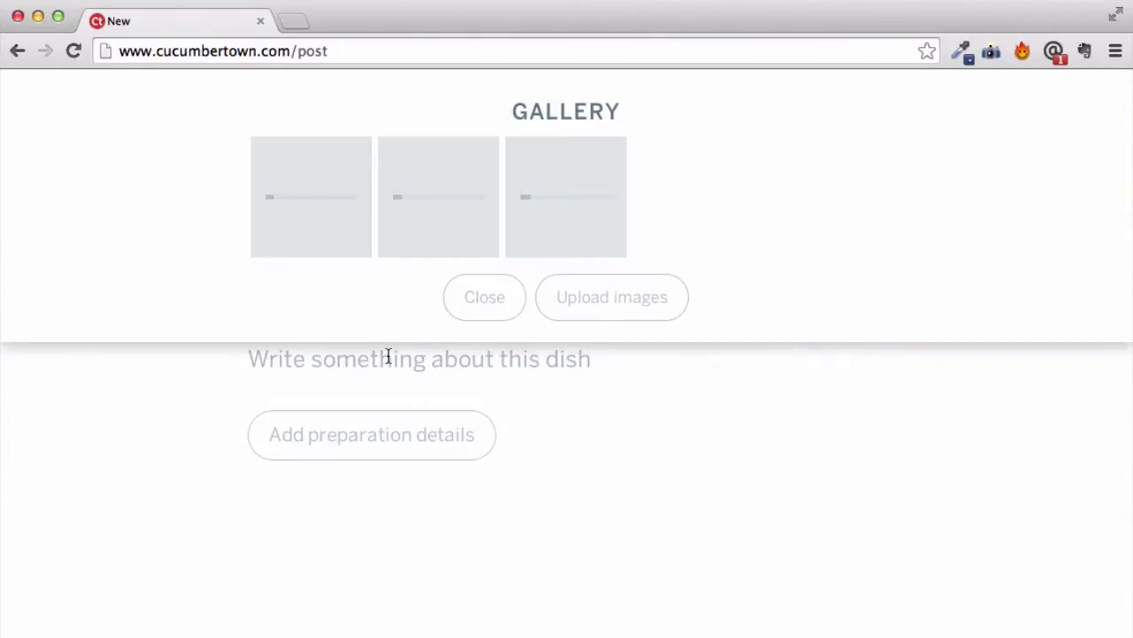
left_click(482, 305)
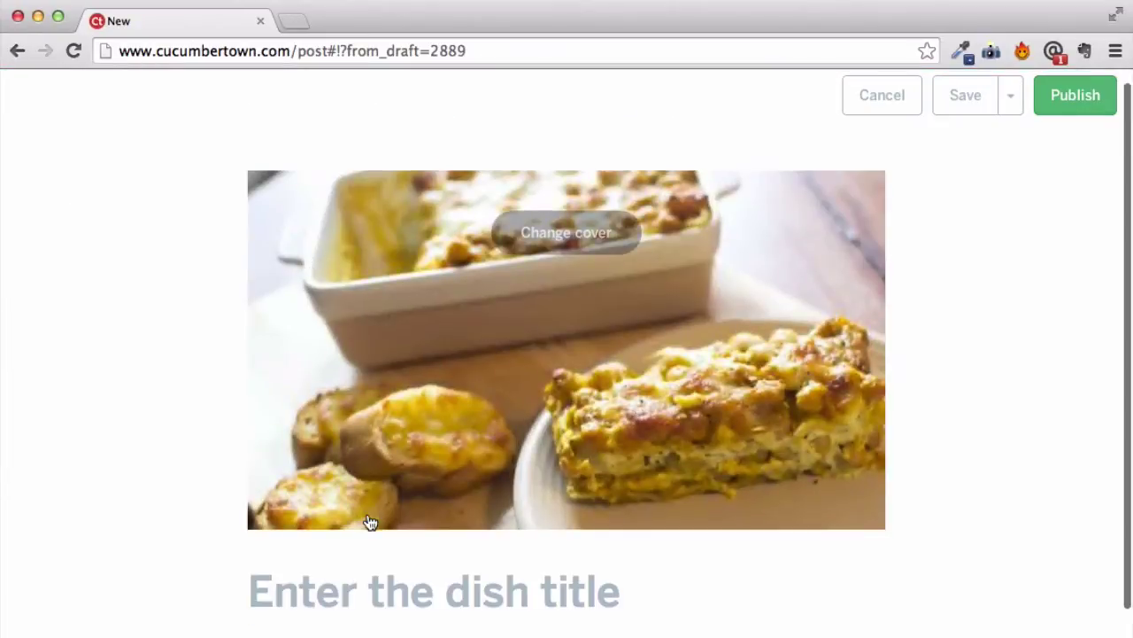
scroll(369, 519, "down", 3)
Title the dish 'Chole da lasagna' with the description 'From Patiala to Pisa..with love!'
left_click(331, 442)
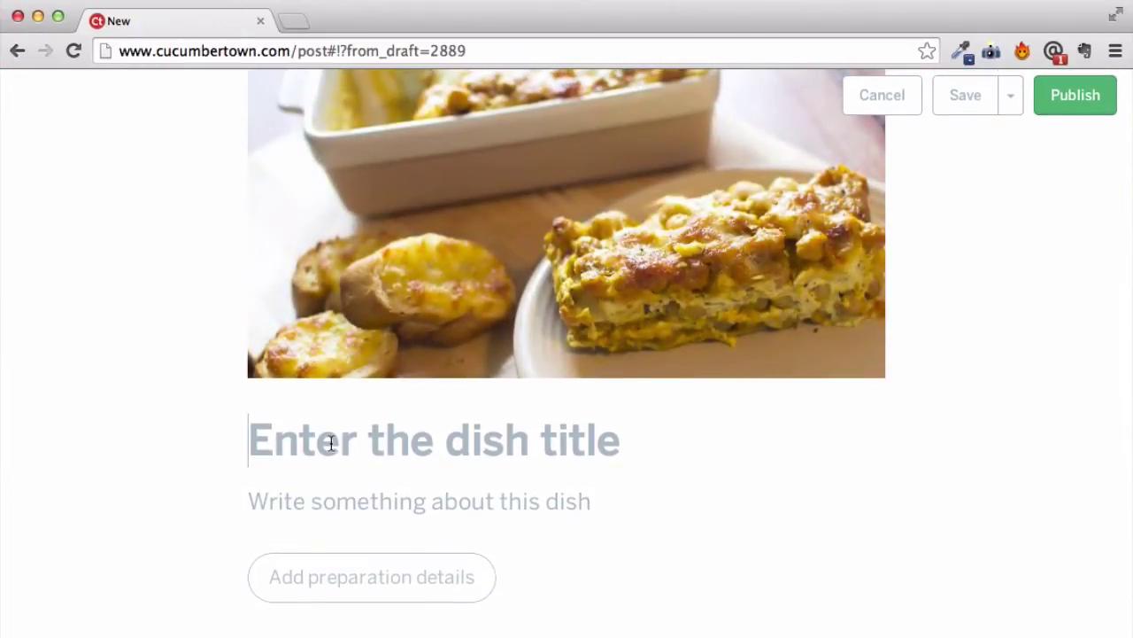
type("Ch")
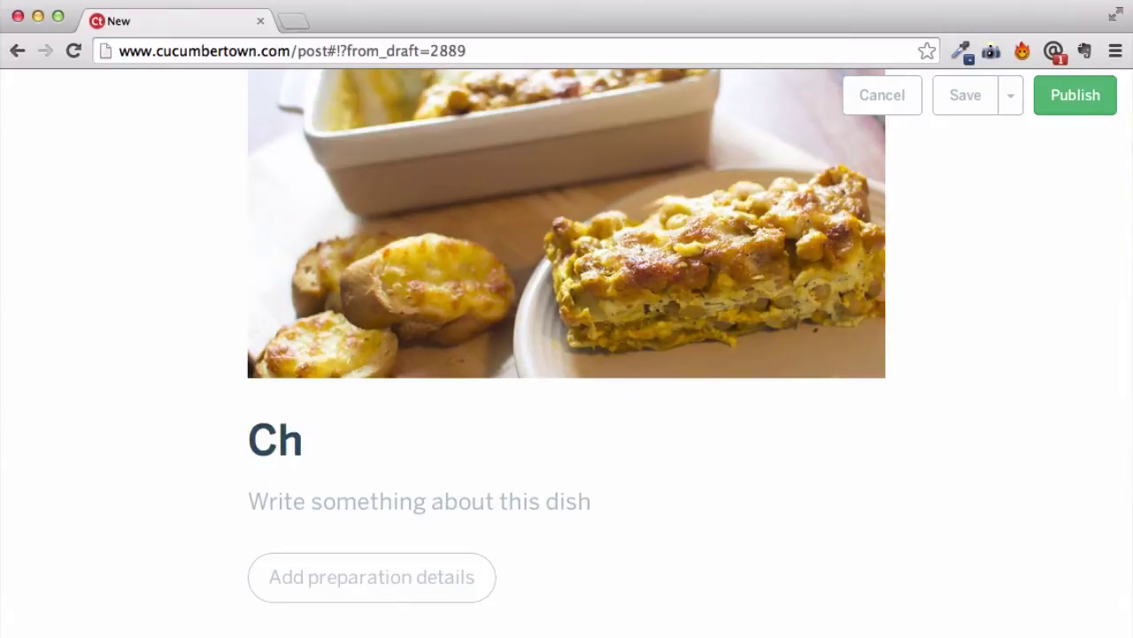
type("ole da lasagna")
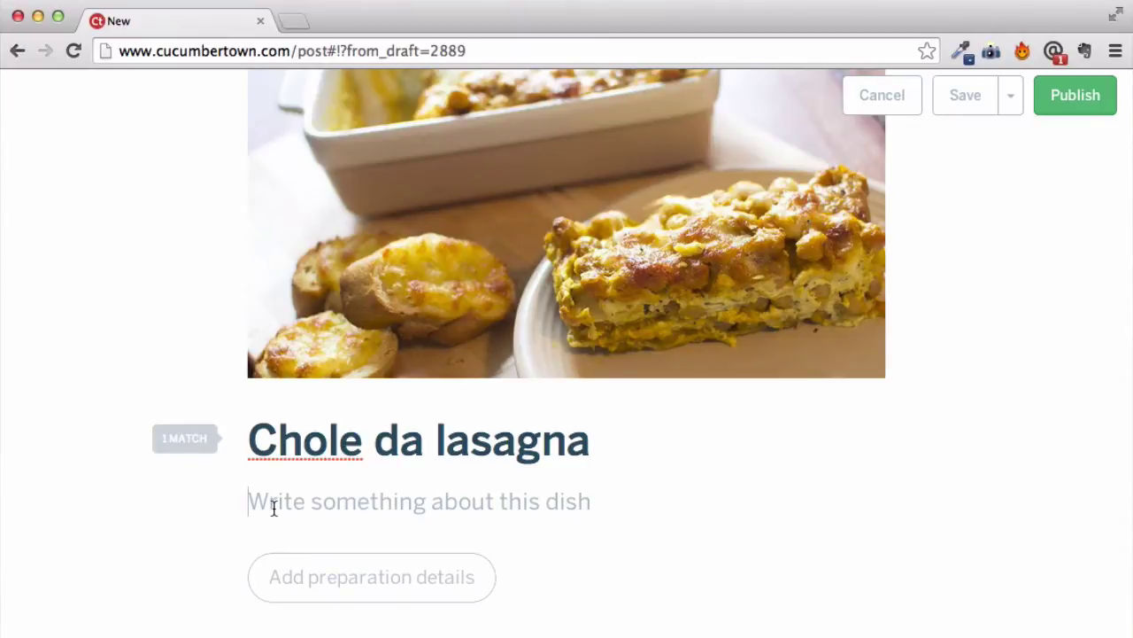
type("From Par")
key("BackSpace")
type("tiala to Pisa..wi")
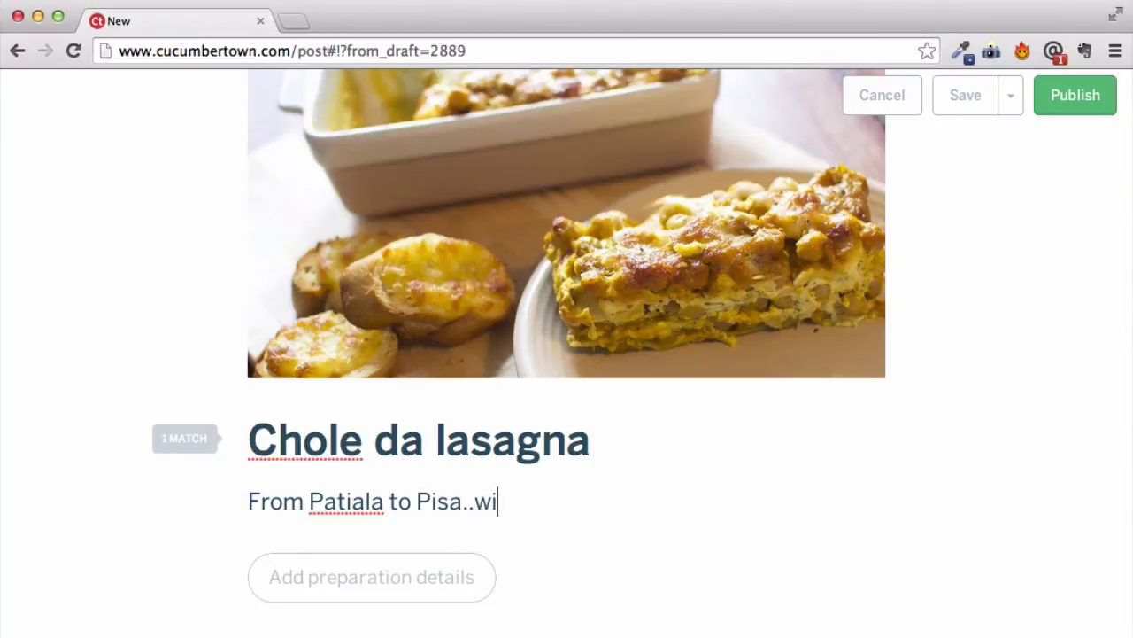
type("th love!")
scroll(569, 514, "down", 2)
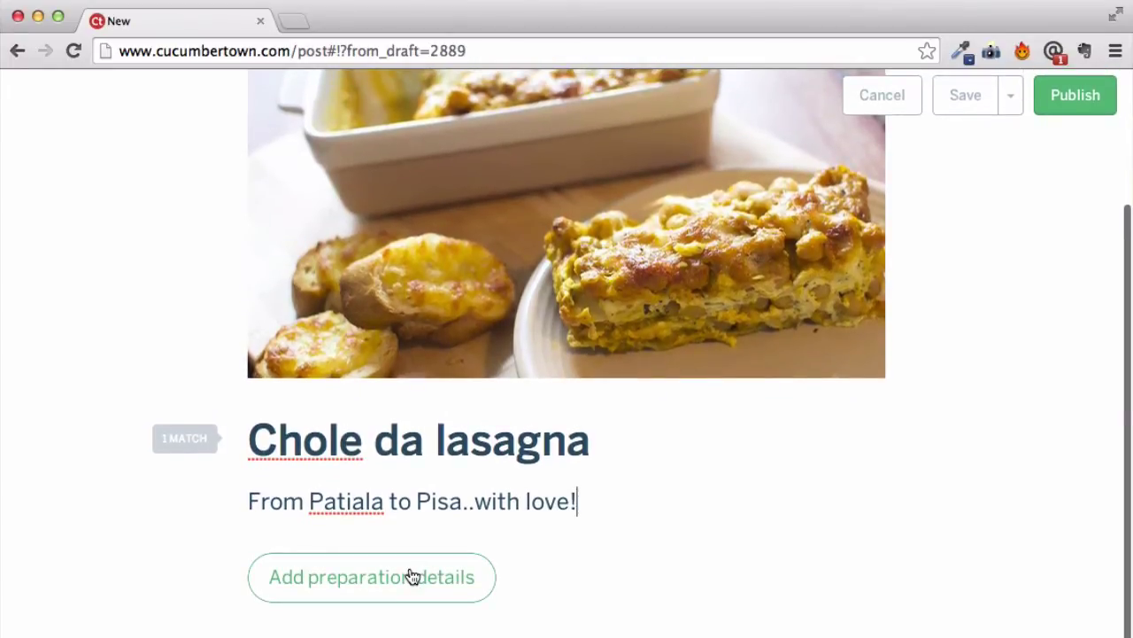
Reveal the preparation fields and add the first ingredient: cooked chickpea, 500 grams
left_click(412, 576)
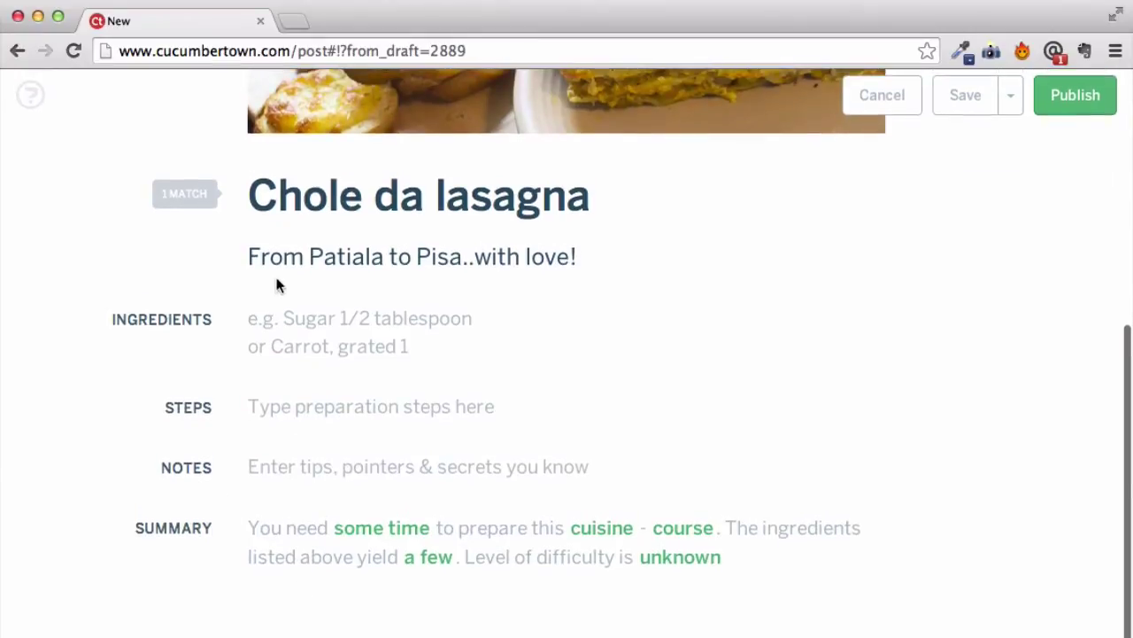
left_click(265, 316)
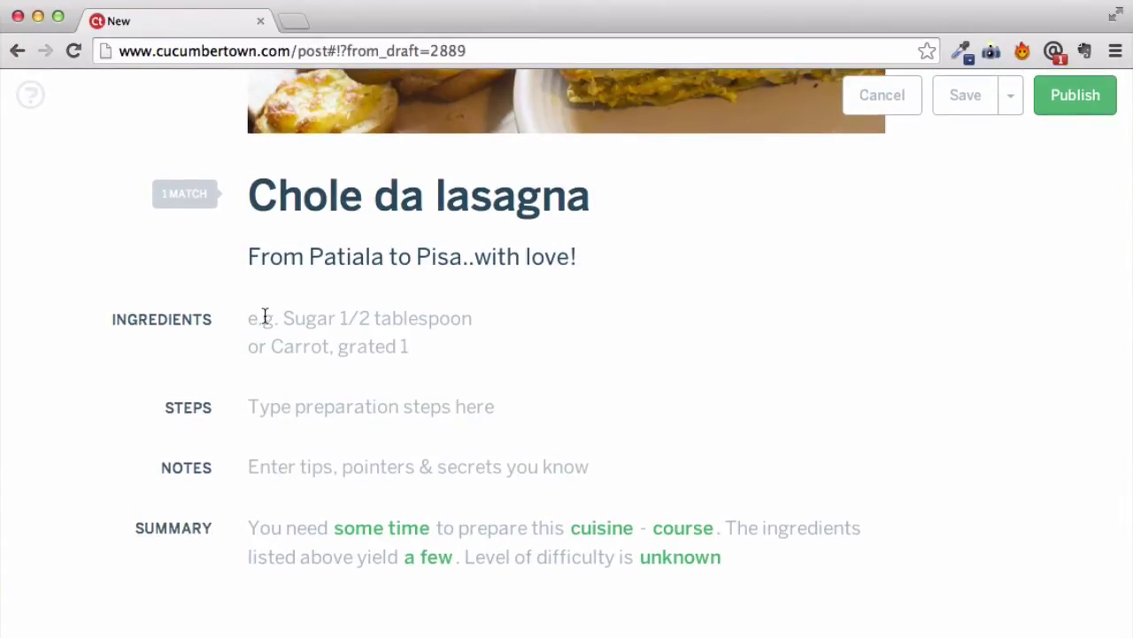
type("cooked c")
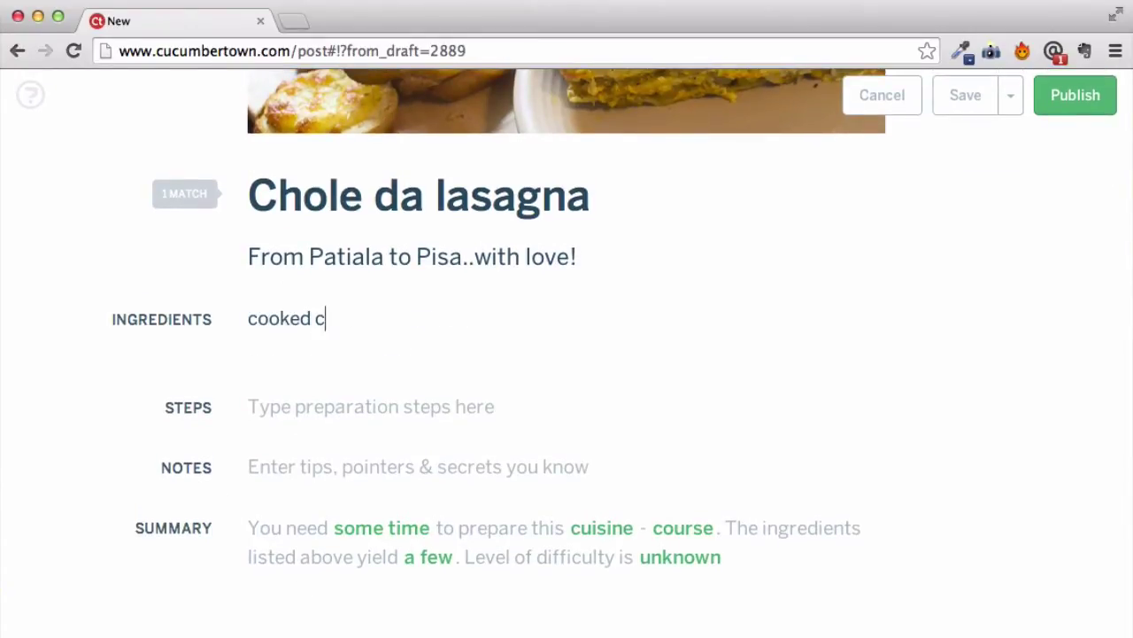
type("hickpe")
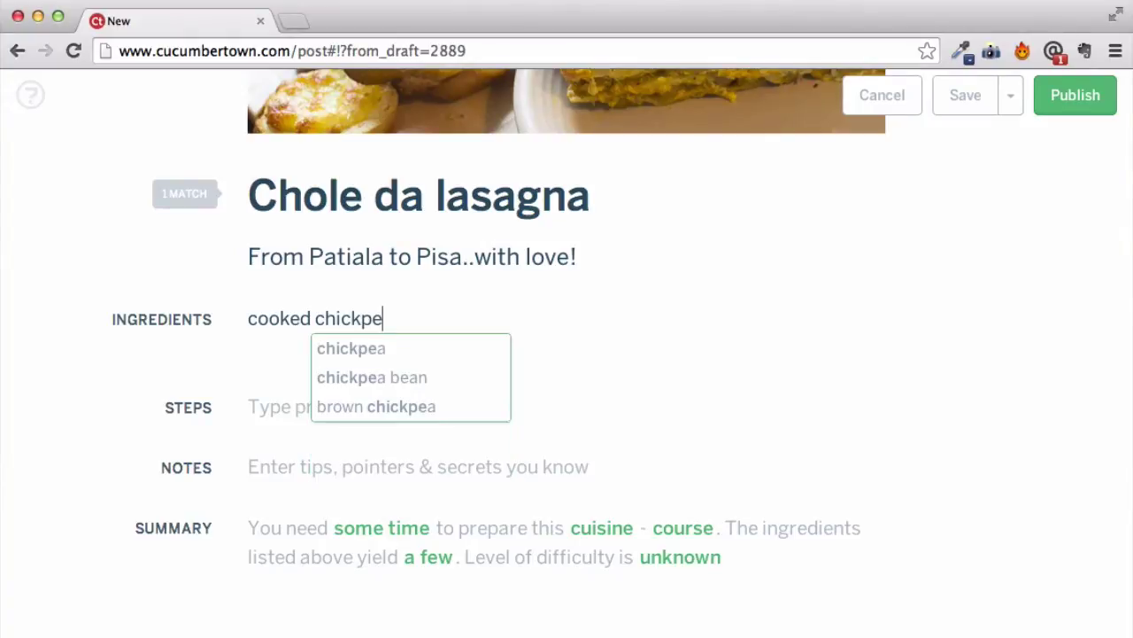
key("Down")
key("Return")
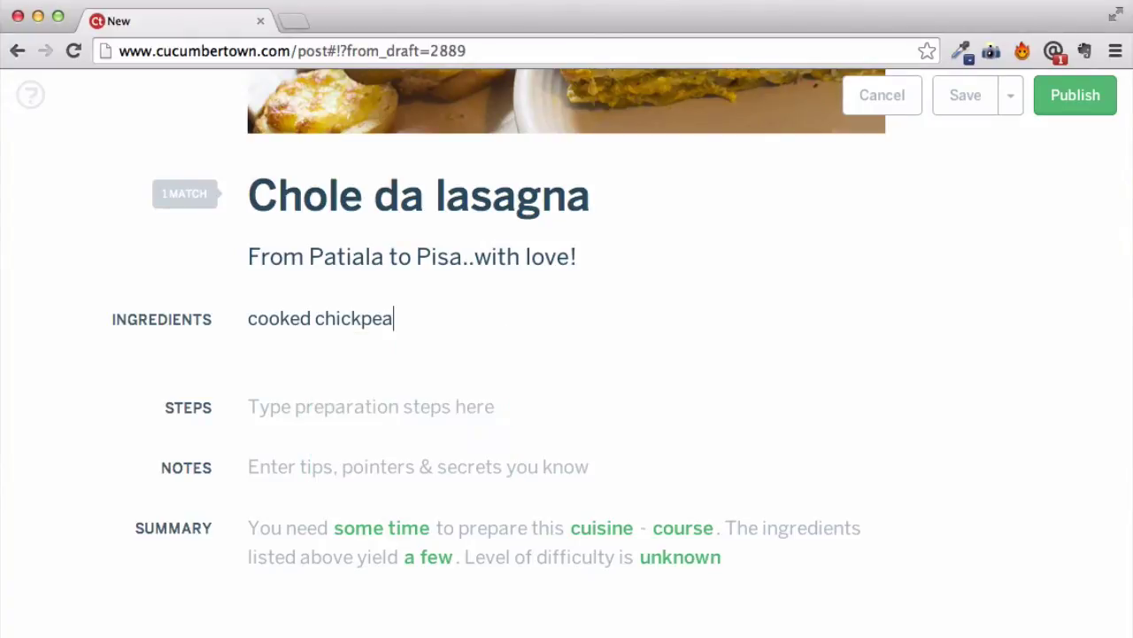
type("500 grams")
key("Escape")
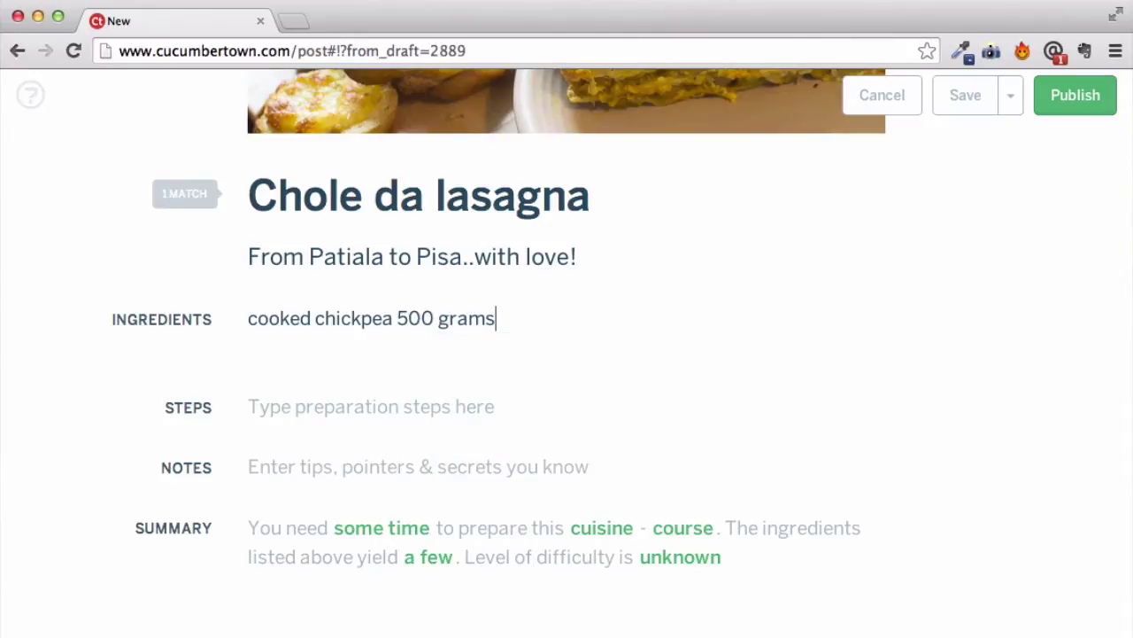
key("Return")
Add onion 2nos, 1/2 inch ginger, salt to taste, fat free milk 1/2 cup, and 'For the cheese layer'
type("onion")
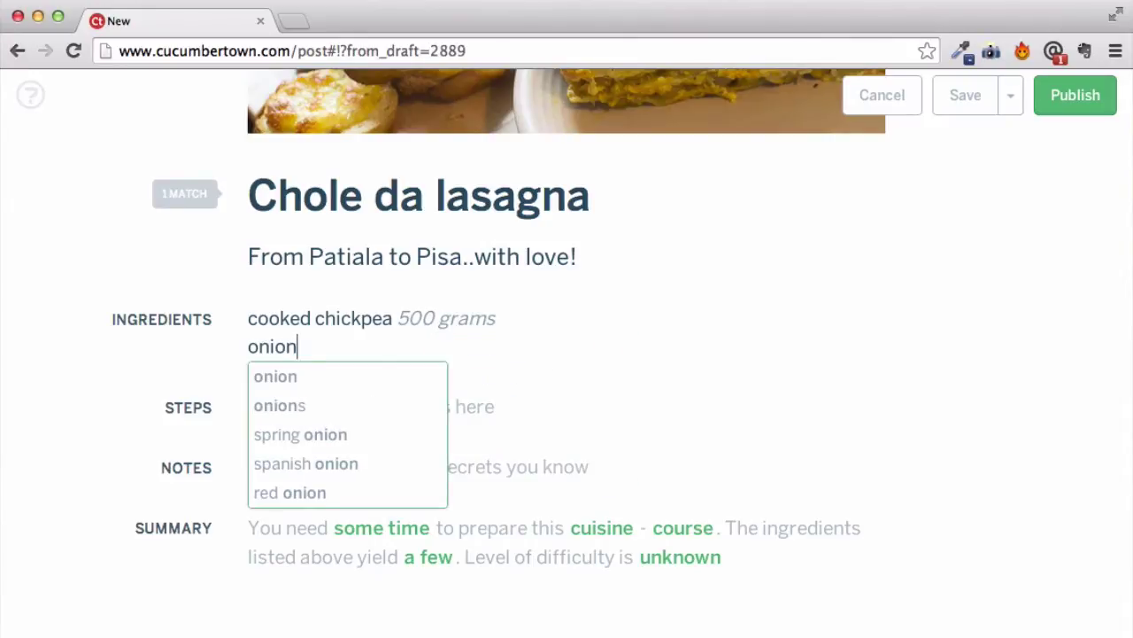
key("Down")
key("Escape")
type("2nos")
key("Return")
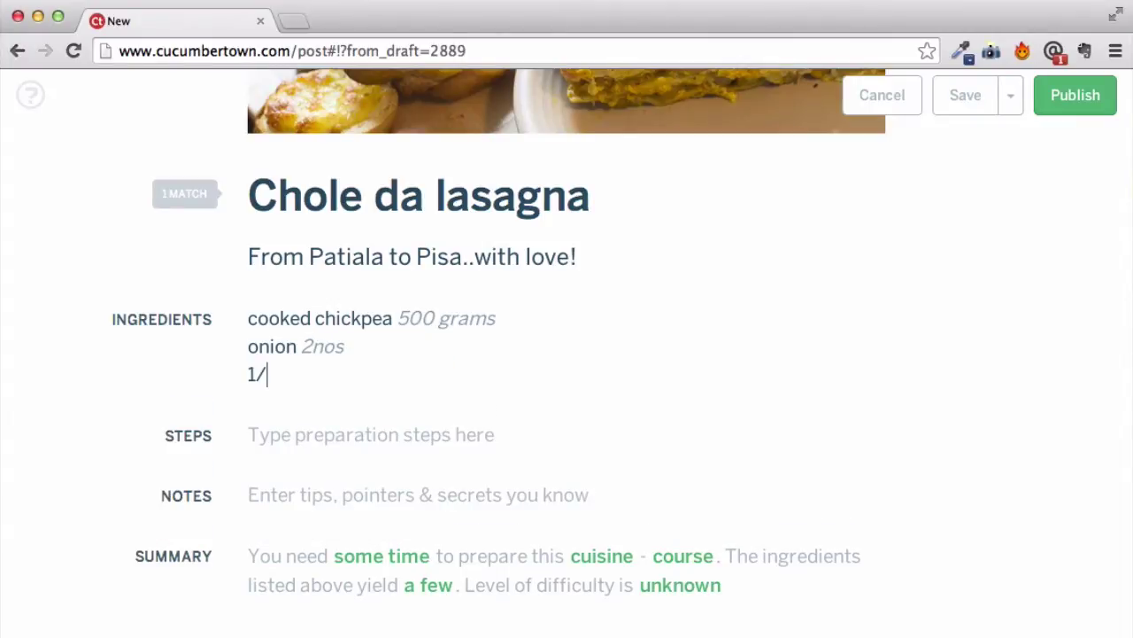
type("1/2 ")
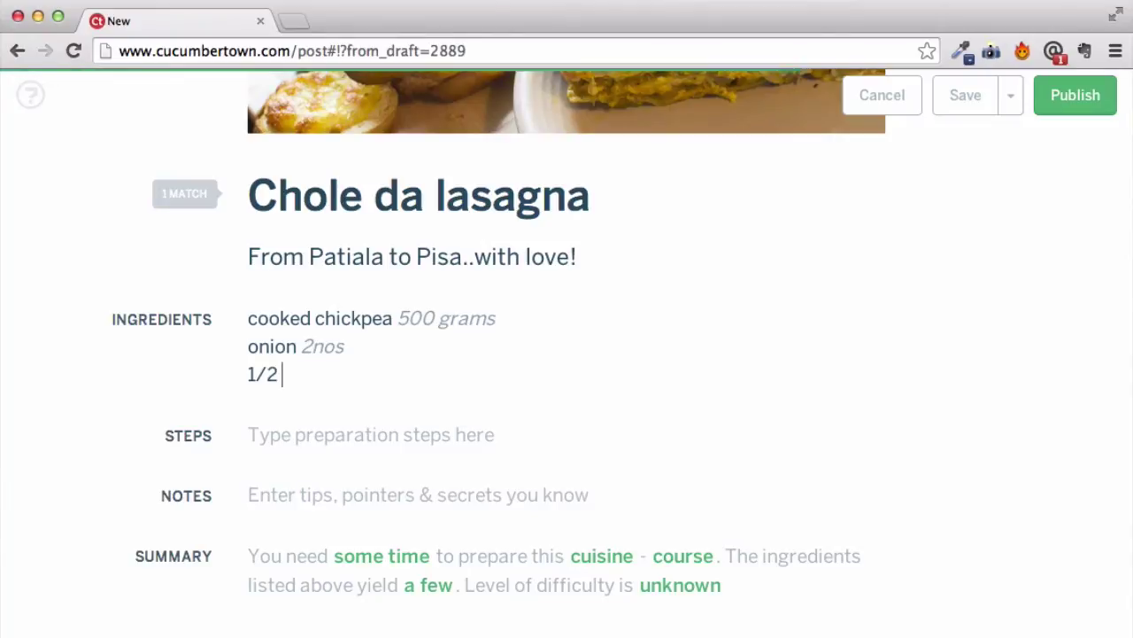
type("inch ginger")
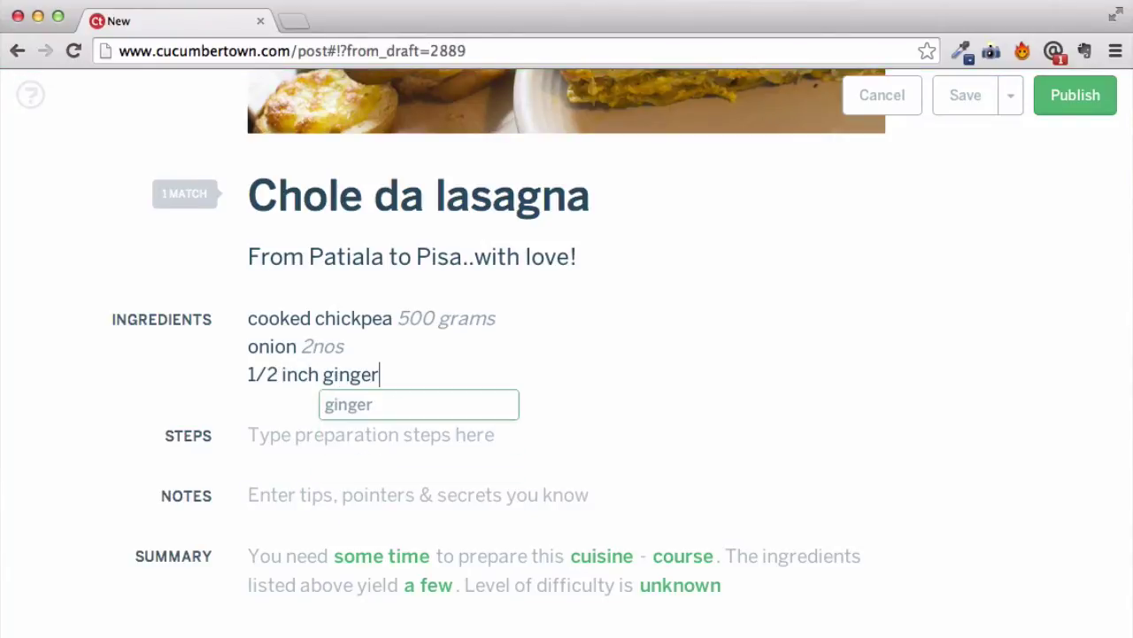
key("Return")
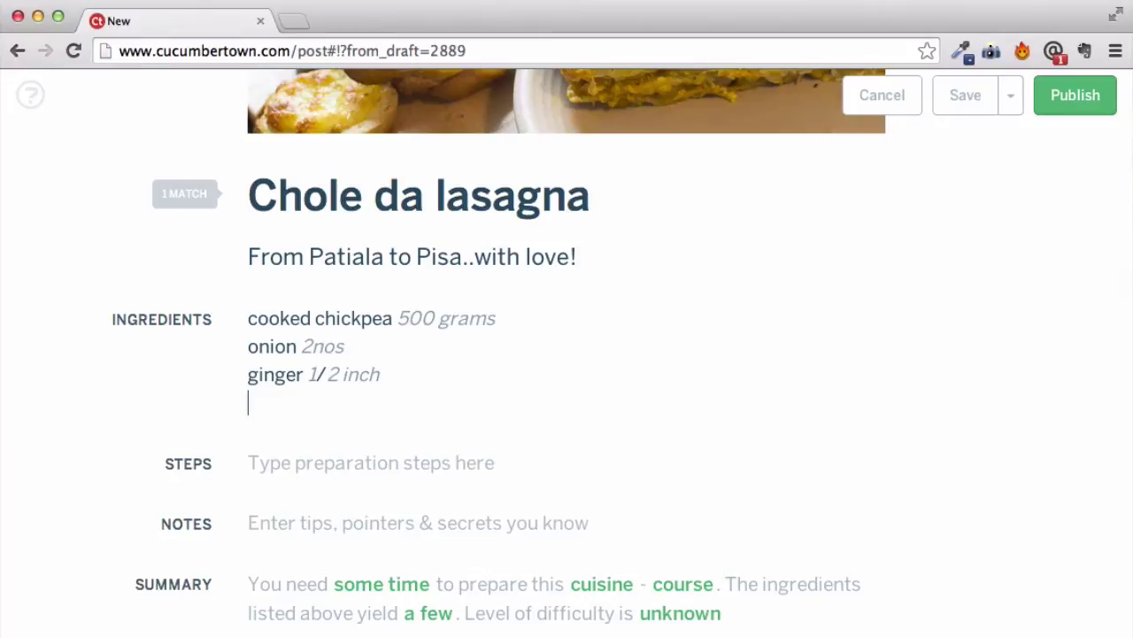
type("salt to taste")
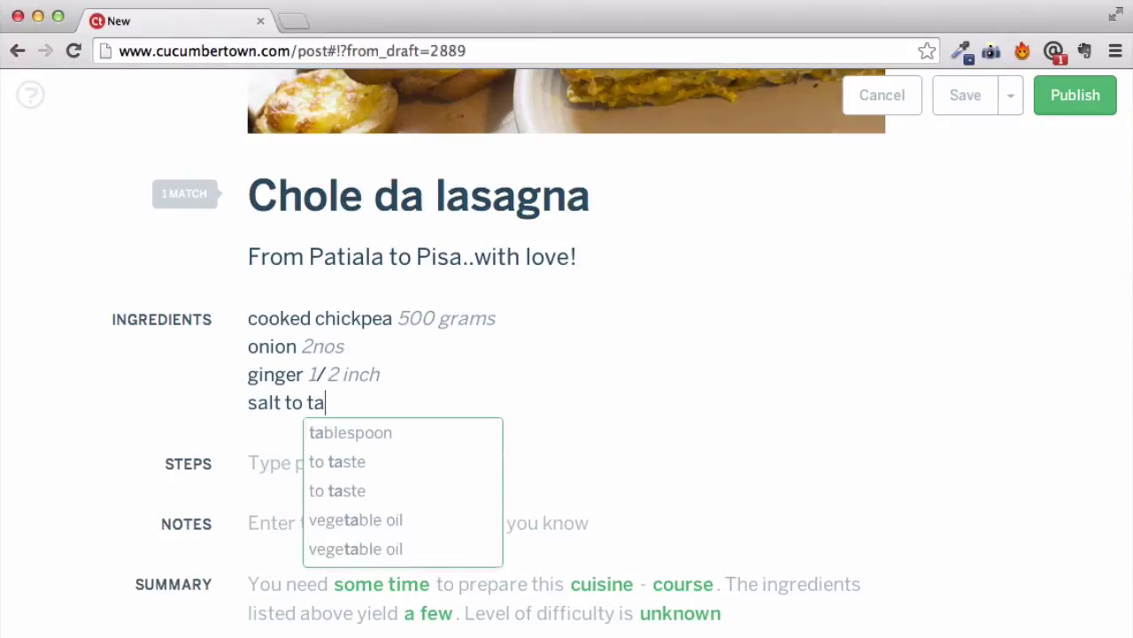
key("Return")
type("fat free milk 1/2 cup")
key("Return")
type("For the cheese layer")
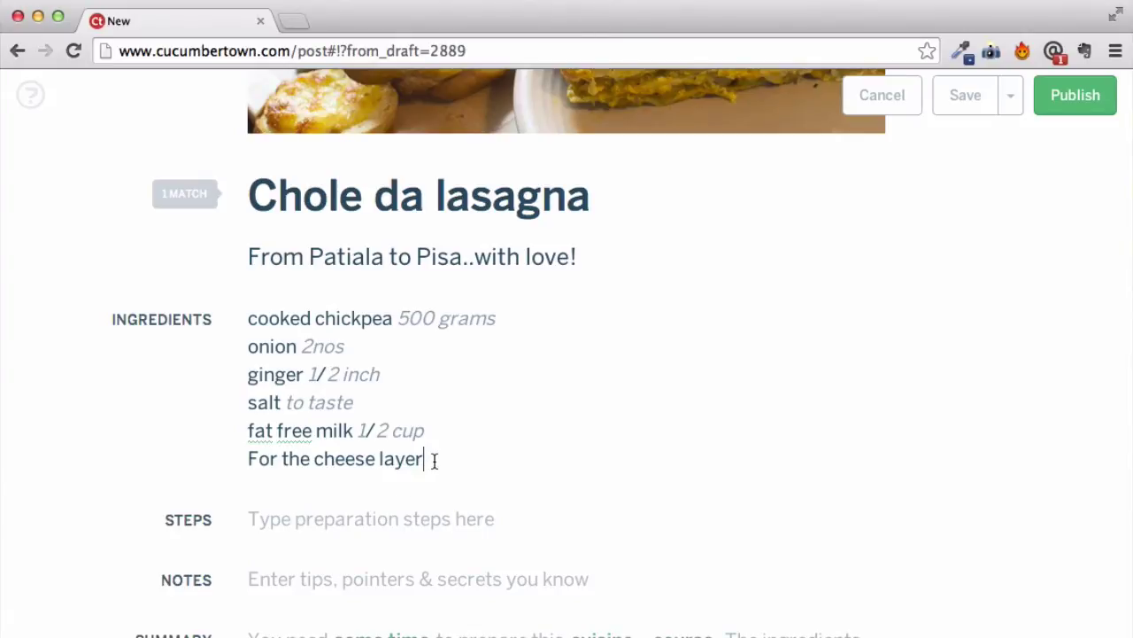
Make 'For the cheese layer' a group heading and list Mozzarella 125g and Cream cheese 200 under it
left_click_drag(434, 460, 233, 460)
left_click(335, 414)
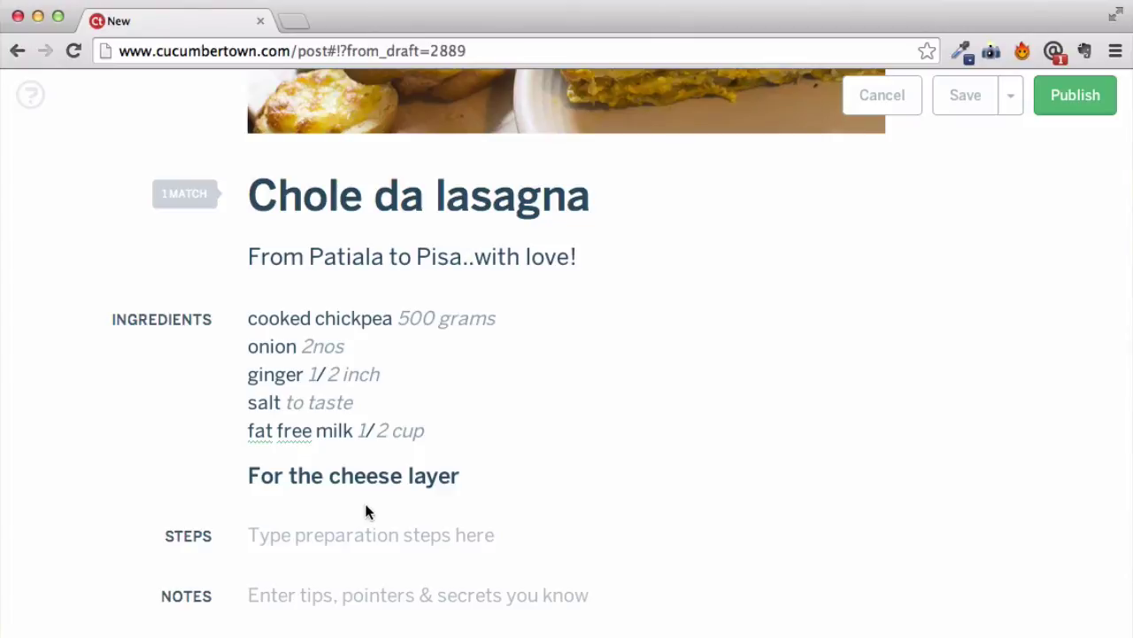
left_click(460, 477)
key("Return")
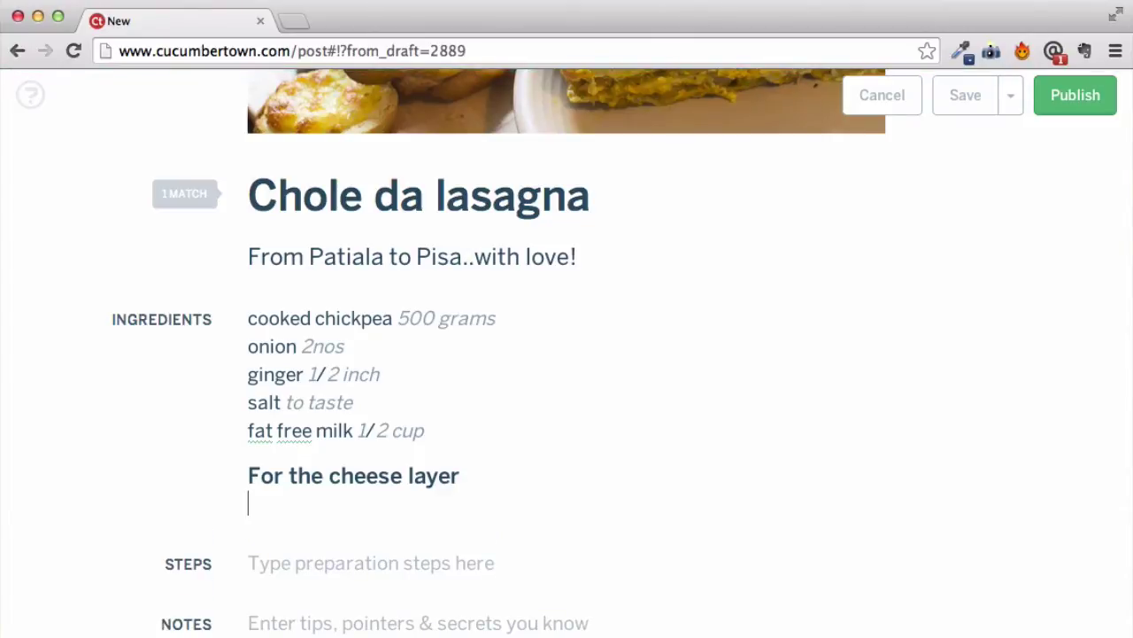
type("Mozzarella 125g")
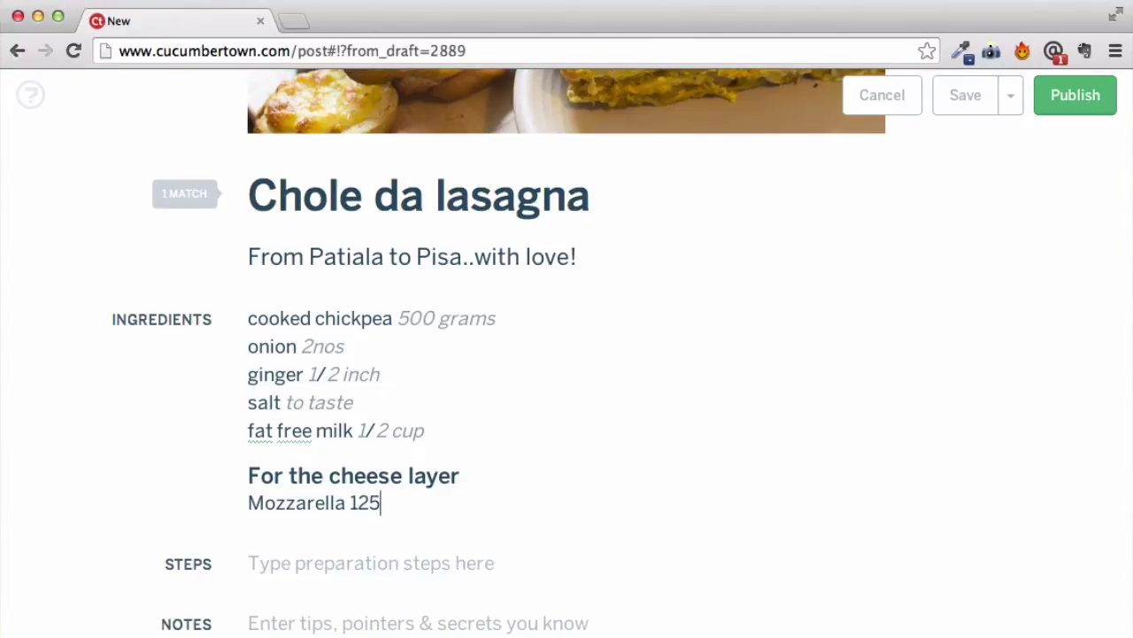
key("Return")
type("Cream cheese 200")
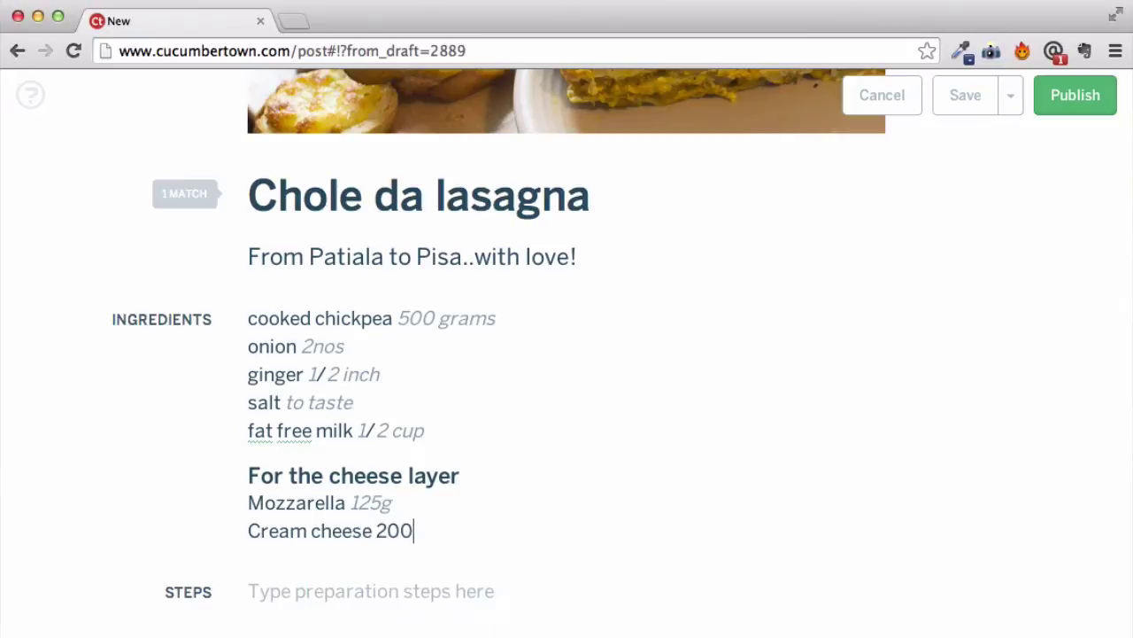
scroll(191, 553, "down", 5)
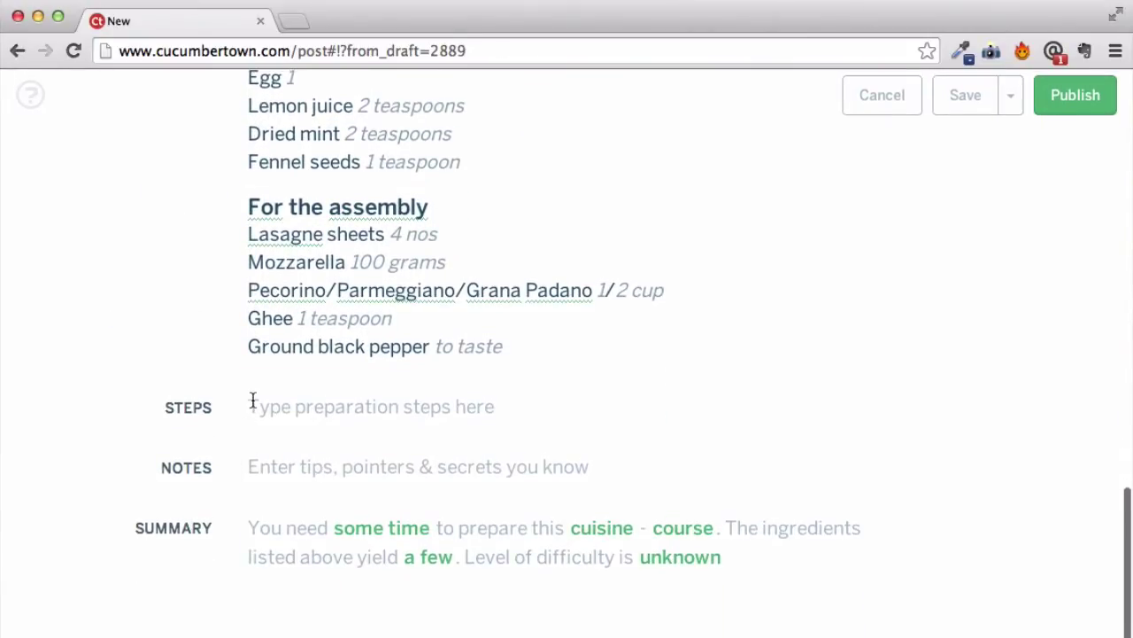
Write step 1: mash the cheese-layer ingredients in a bowl with a fork until paste-like
left_click(252, 399)
type("T")
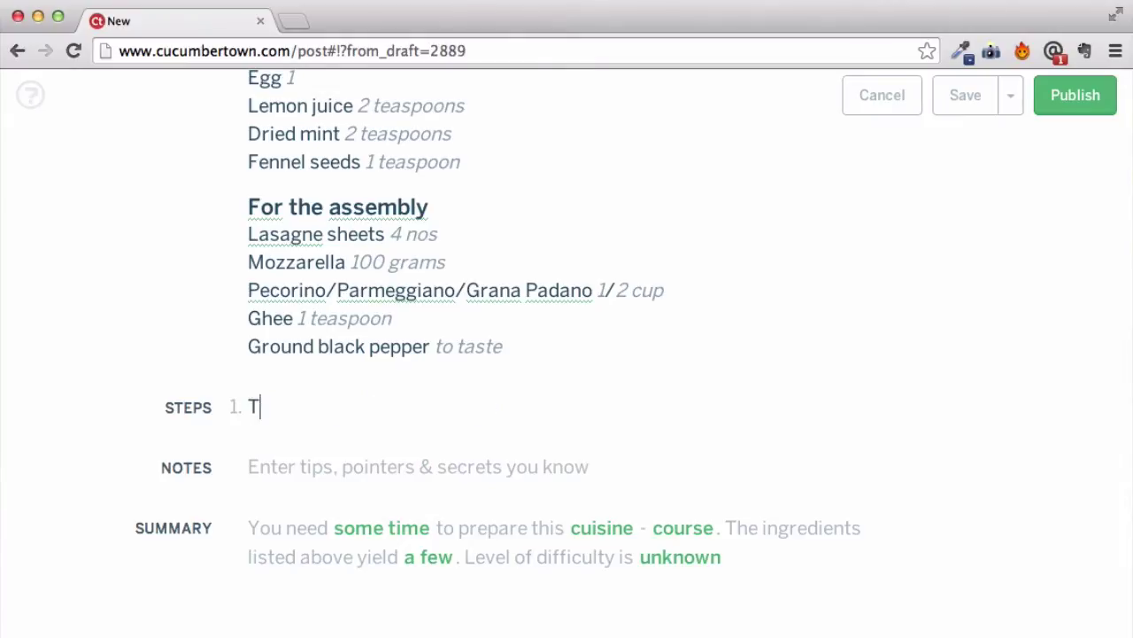
type("ake all the ingredients for the cheese layer in a ")
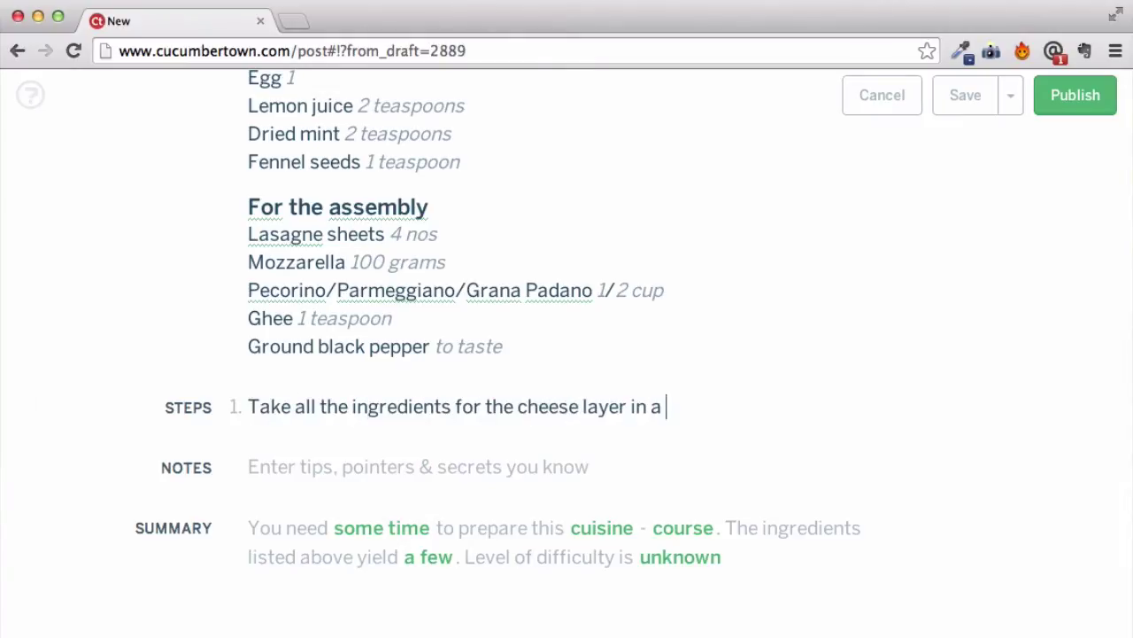
type("bowl and mash it with a fork until paste-like consistecny")
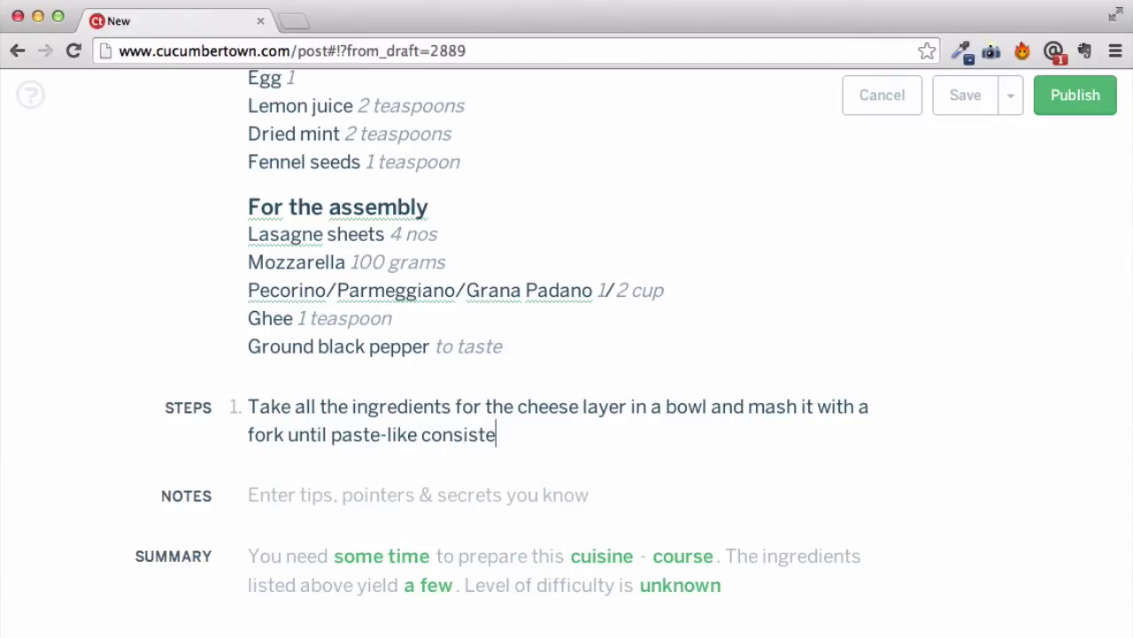
Add step 2: cling wrap, surface touching the wrap, and refrigerate till 1 hr; start step 3
key("Return")
type("Cling wrap (with t")
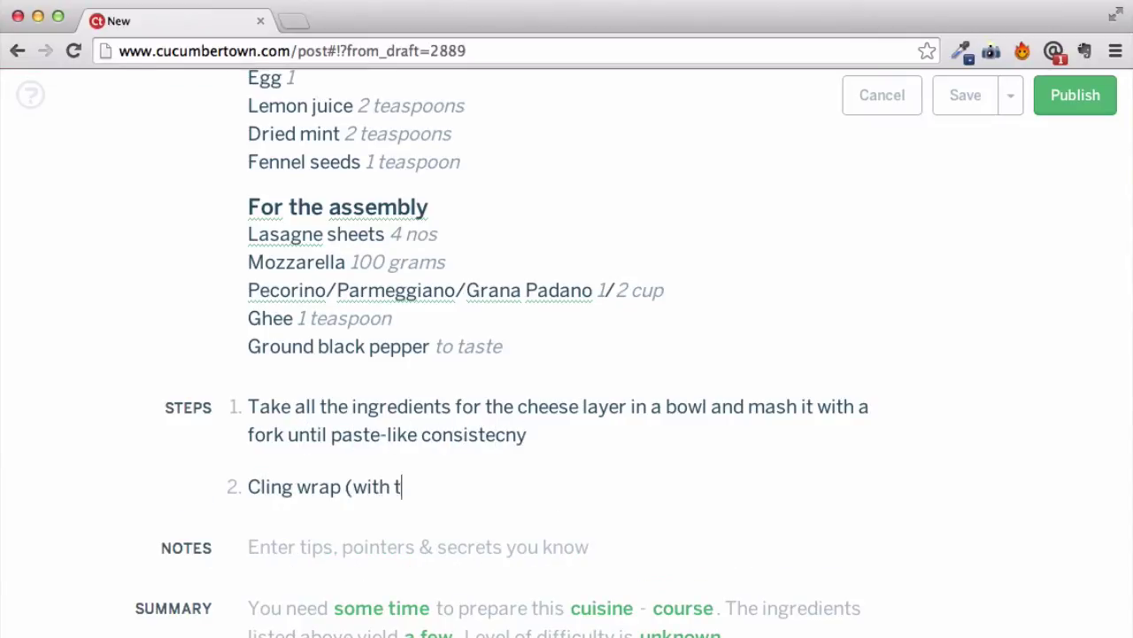
type("he surface touching the wrap and refri")
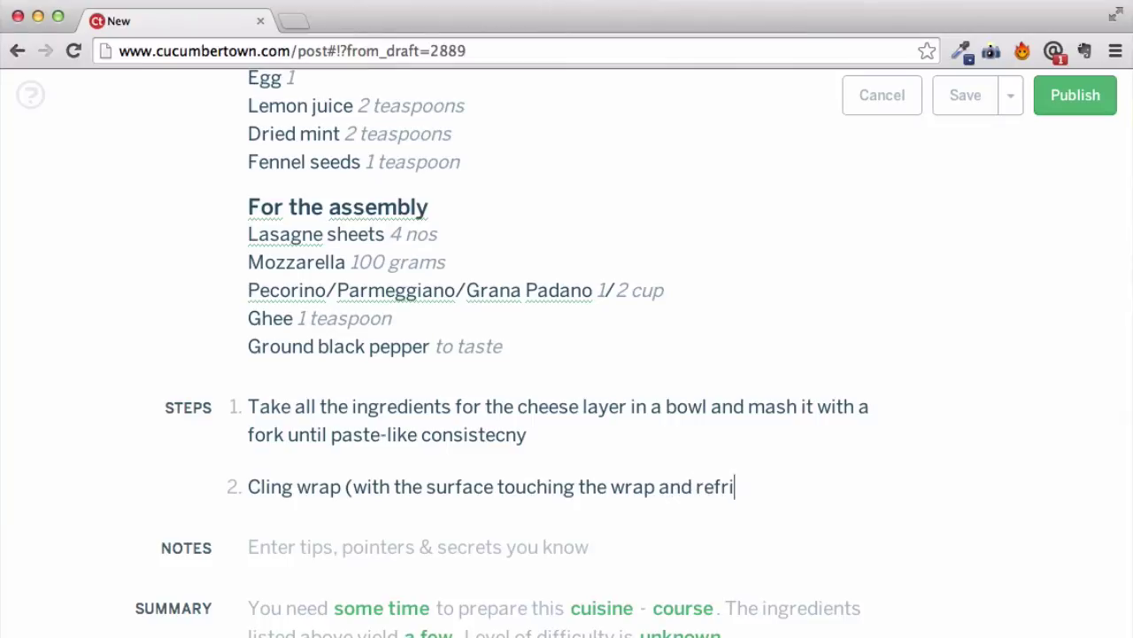
type("gerate till 1 hr.")
left_click(656, 487)
type(")")
left_click(880, 486)
key("Return")
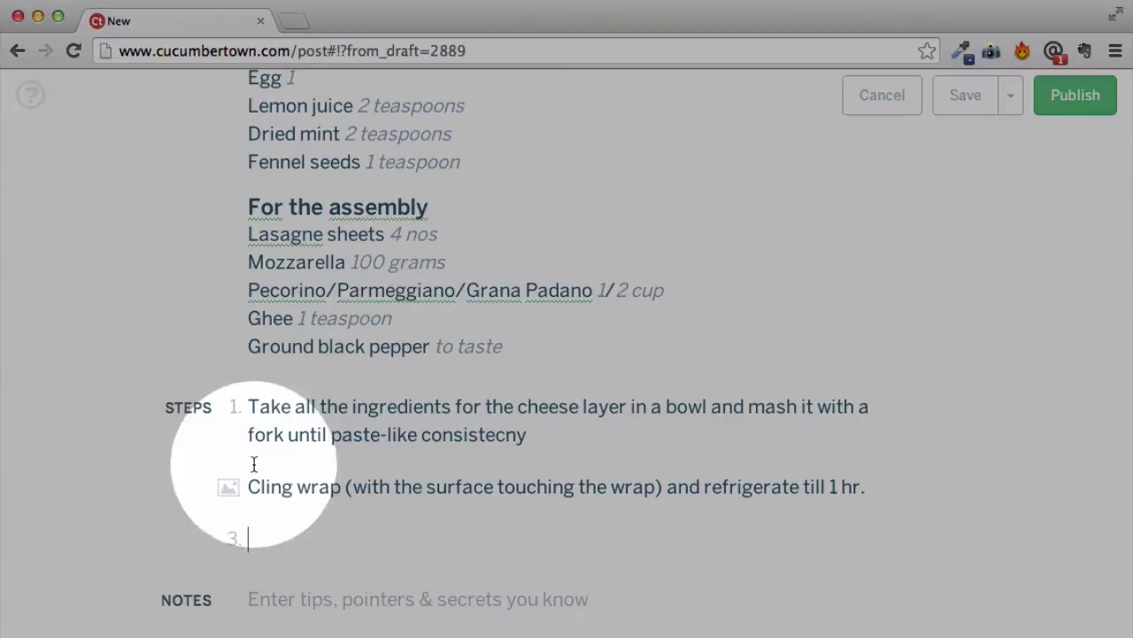
mouse_move(233, 414)
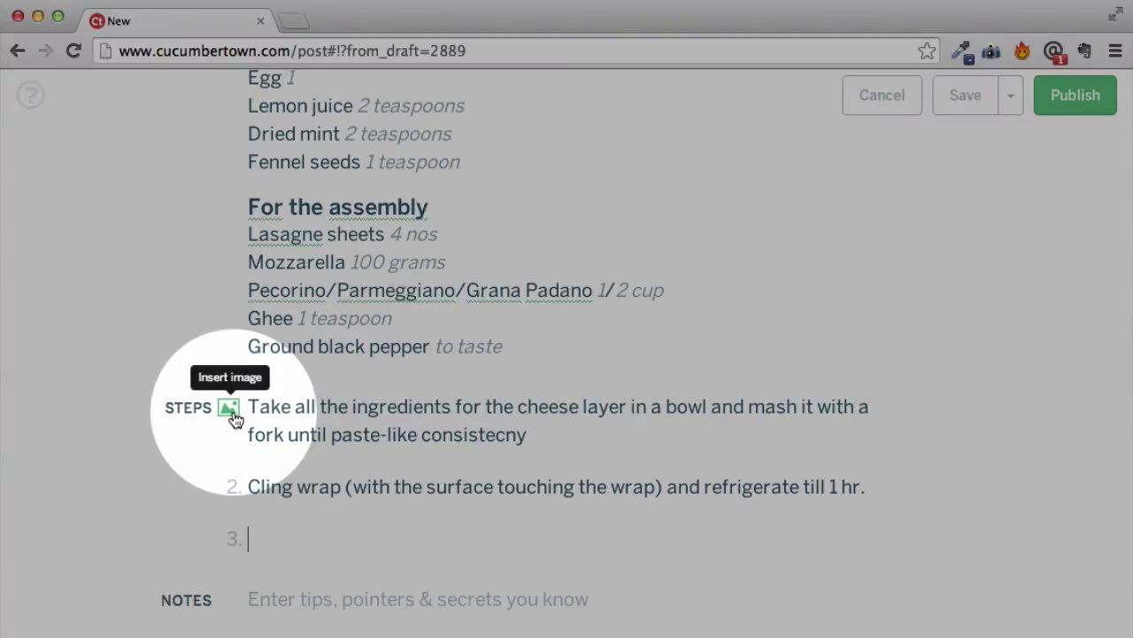
Insert the cheese-mashing photo from the gallery under step 1
left_click(232, 413)
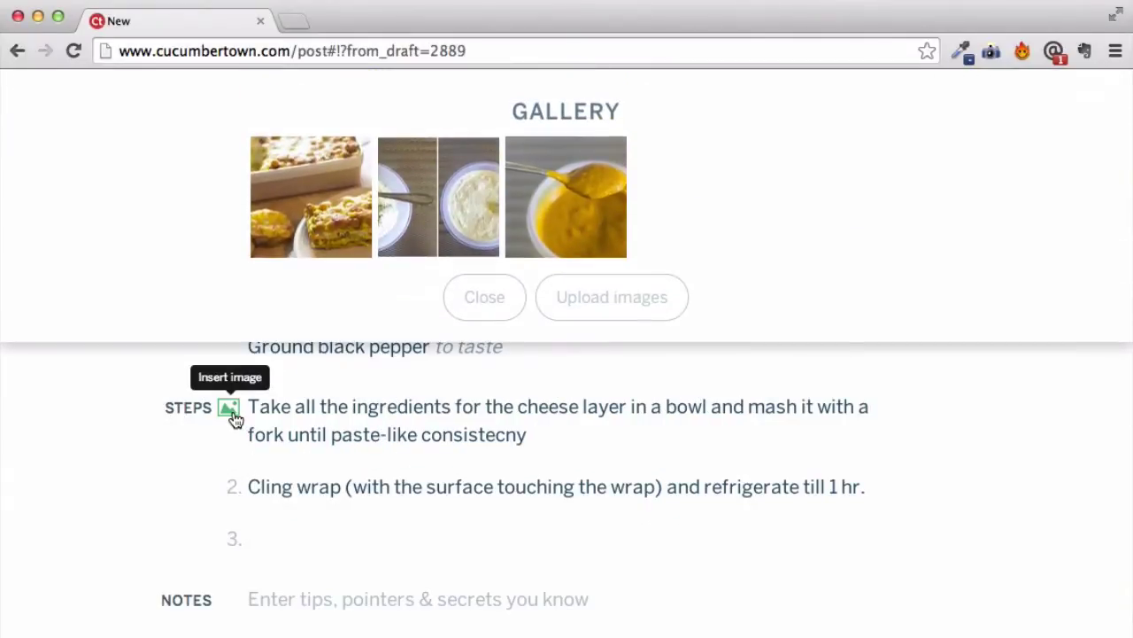
left_click(430, 213)
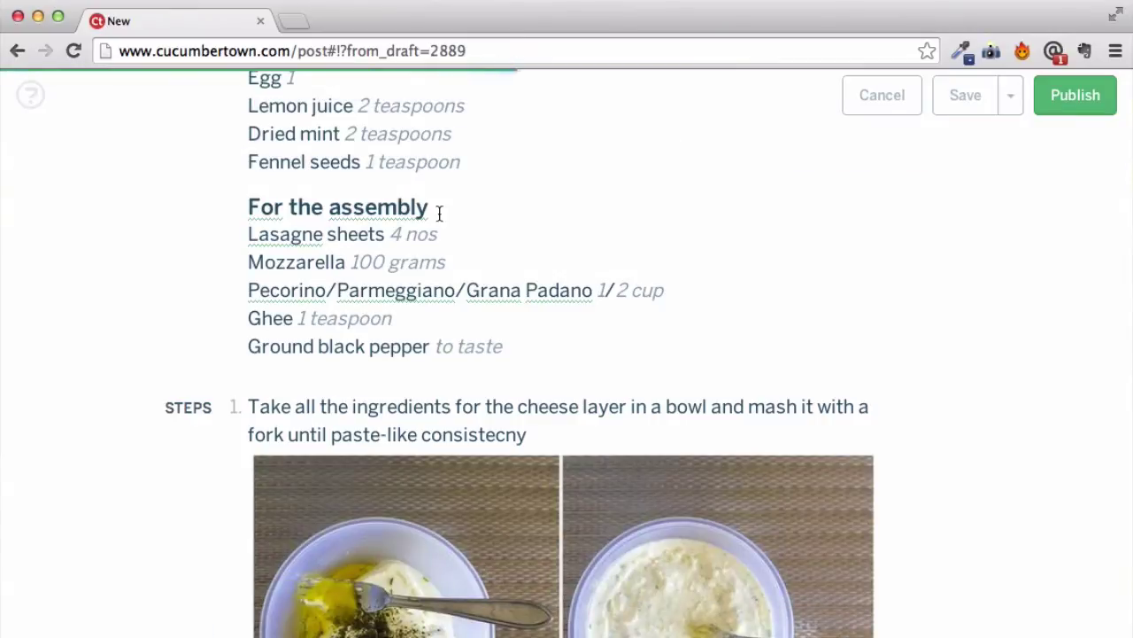
scroll(561, 346, "down", 3)
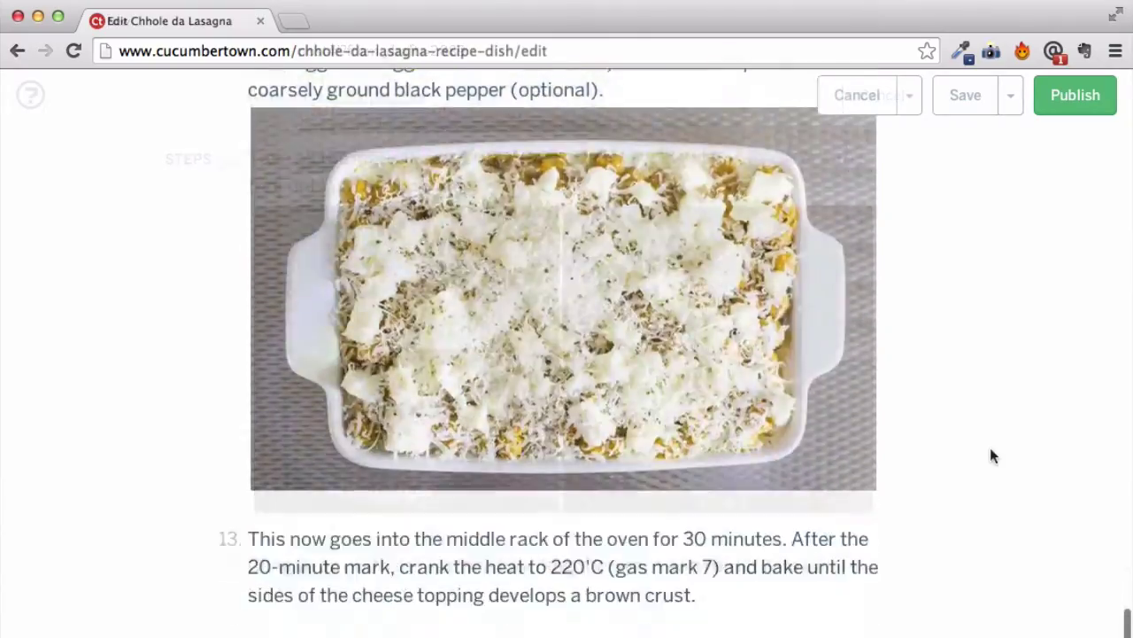
scroll(992, 455, "down", 10)
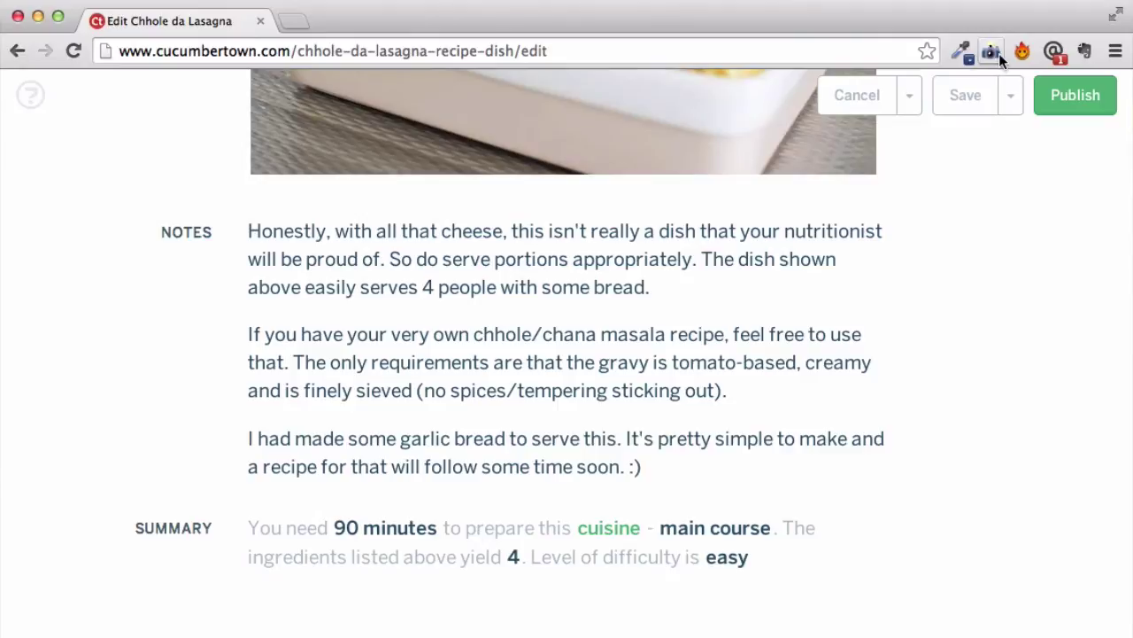
Save the Chhole da Lasagna recipe, check it under View Drafts, and publish it
left_click(966, 102)
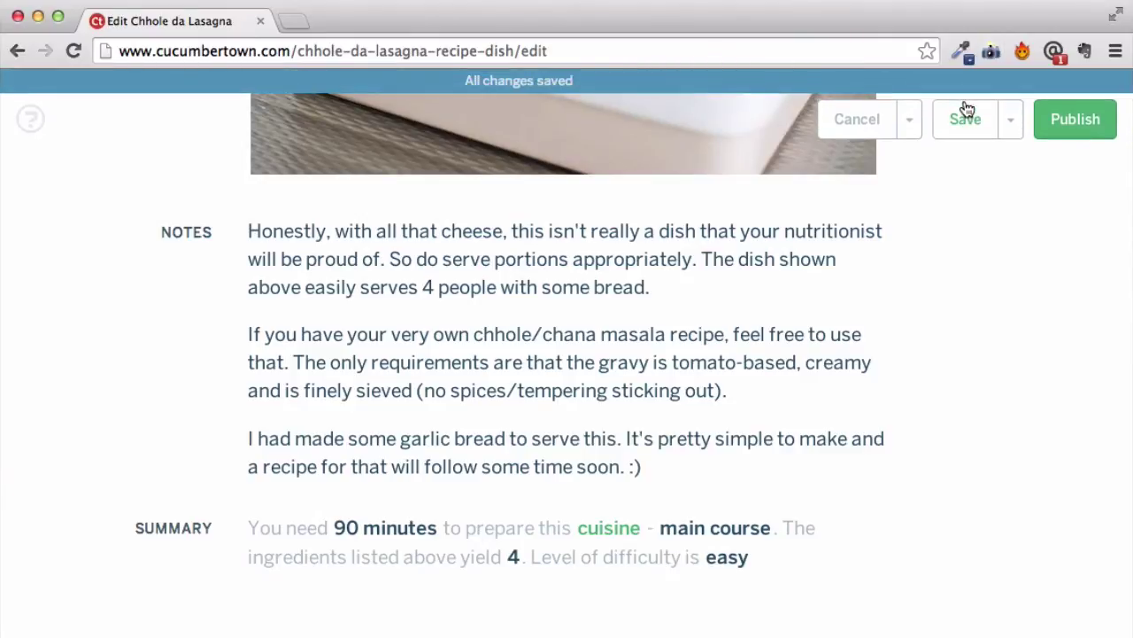
left_click(1015, 122)
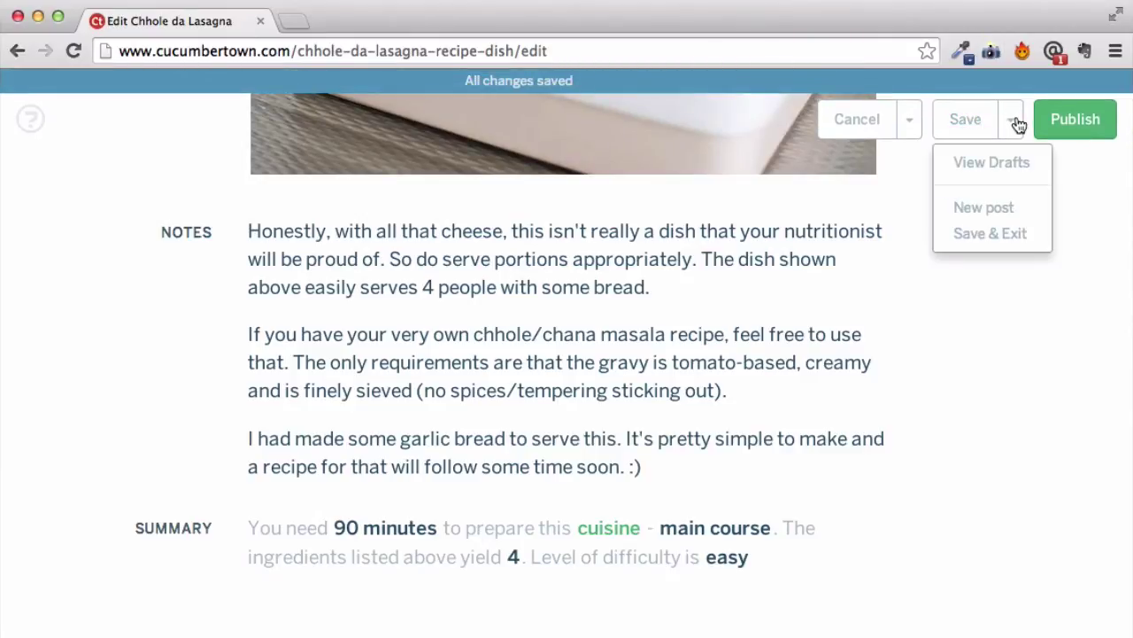
left_click(977, 143)
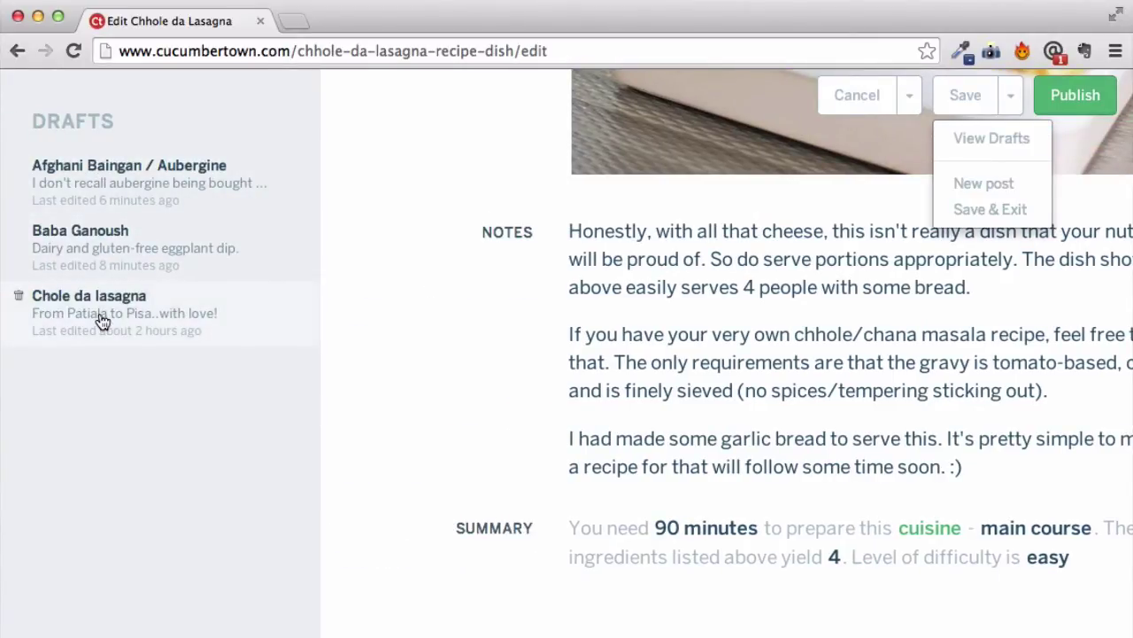
left_click(399, 141)
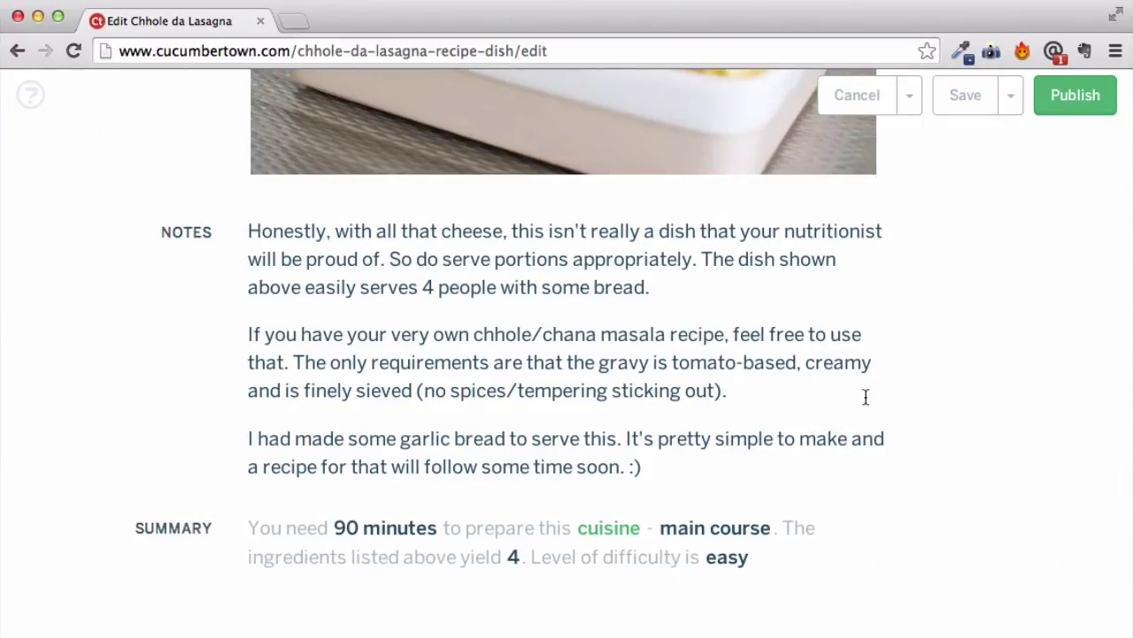
left_click(1060, 99)
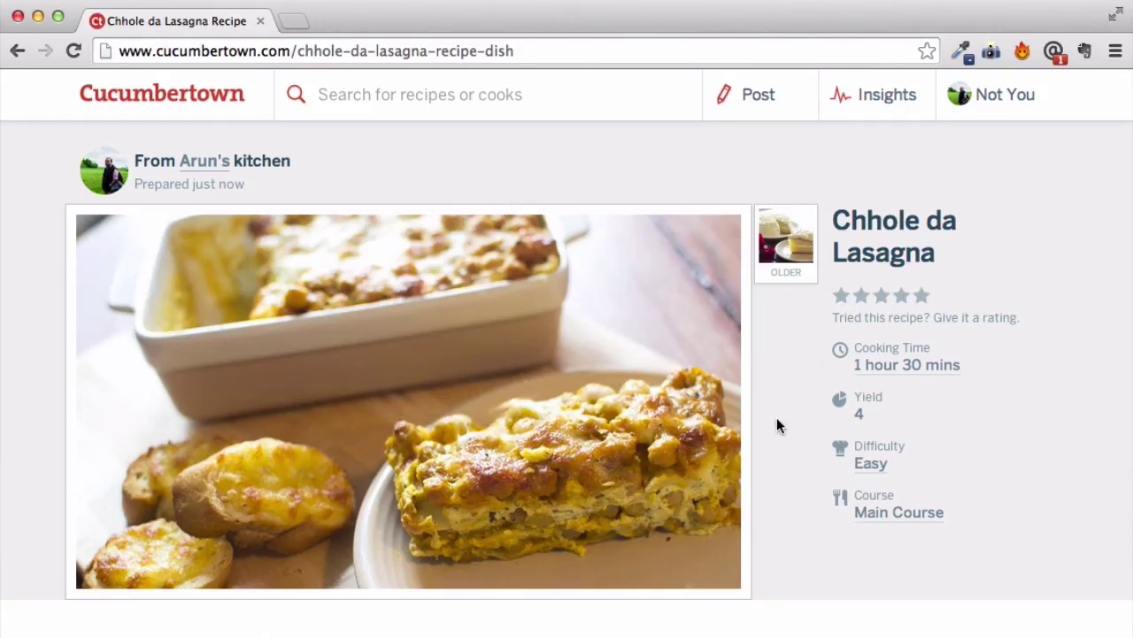
Pin the INGREDIENTS list open beside the published recipe's steps
scroll(777, 426, "down", 10)
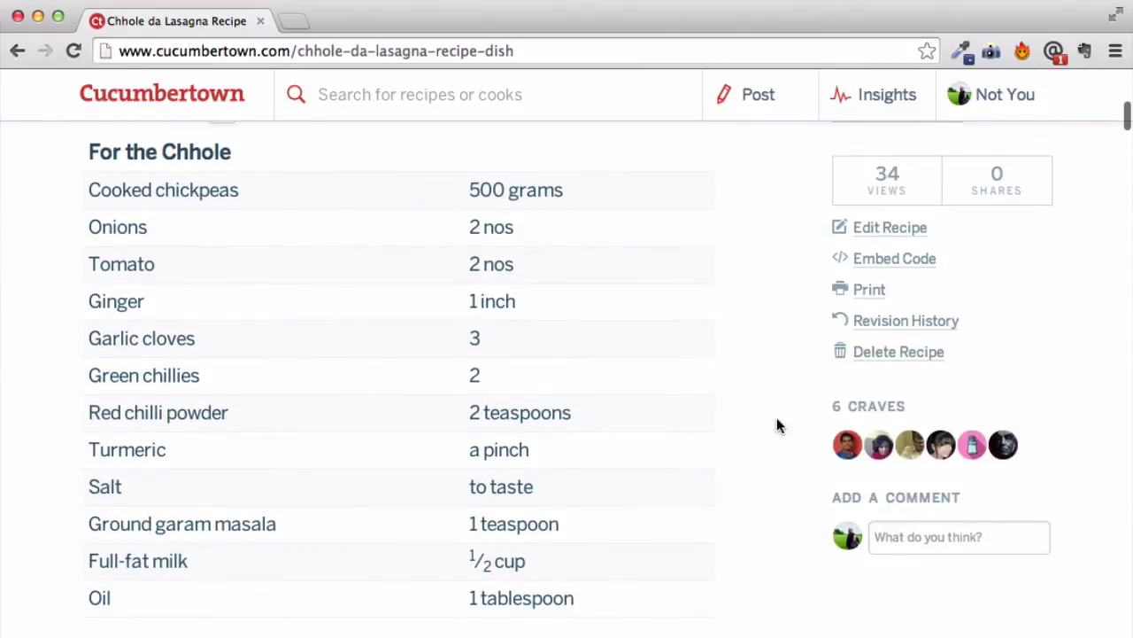
scroll(777, 425, "up", 2)
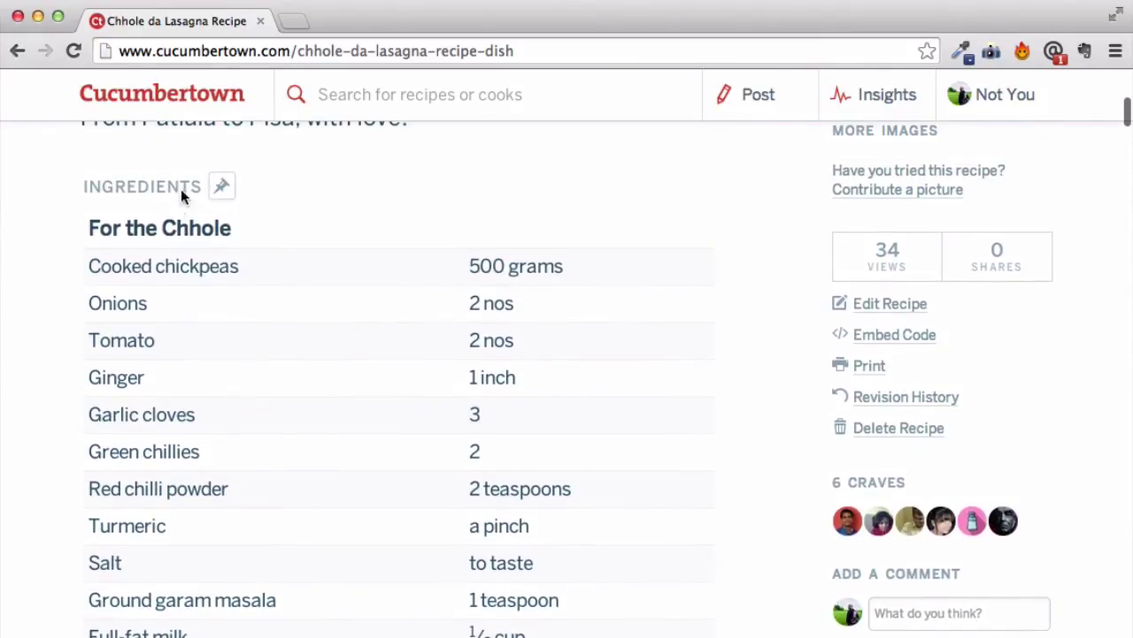
left_click(221, 184)
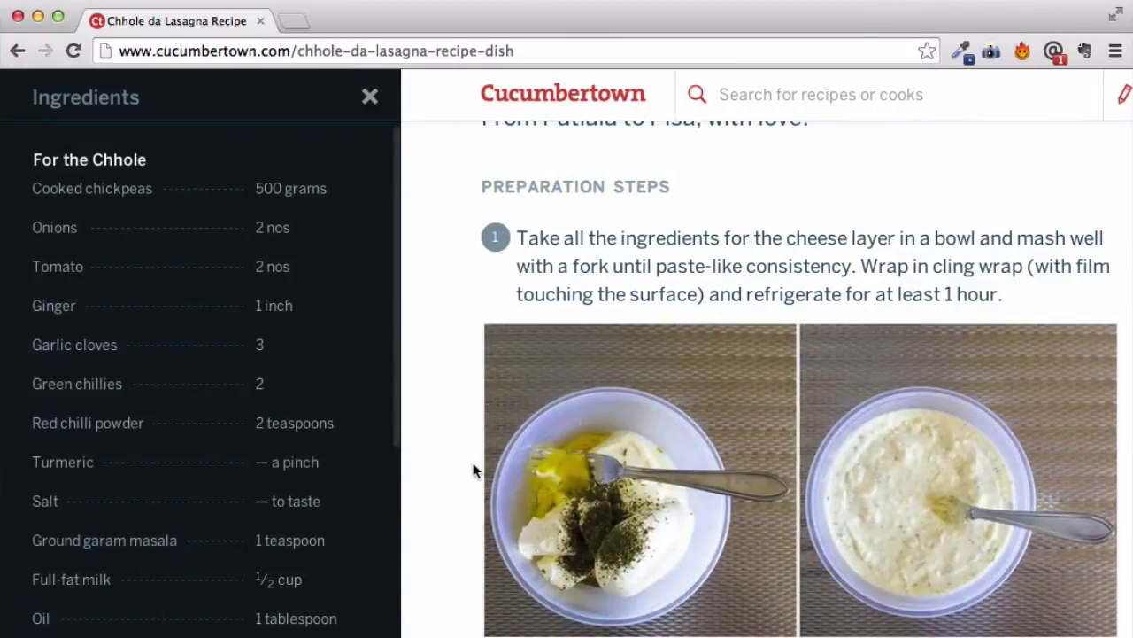
Scroll through the illustrated preparation steps, then close the pinned Ingredients sidebar
scroll(474, 468, "down", 5)
scroll(474, 469, "down", 15)
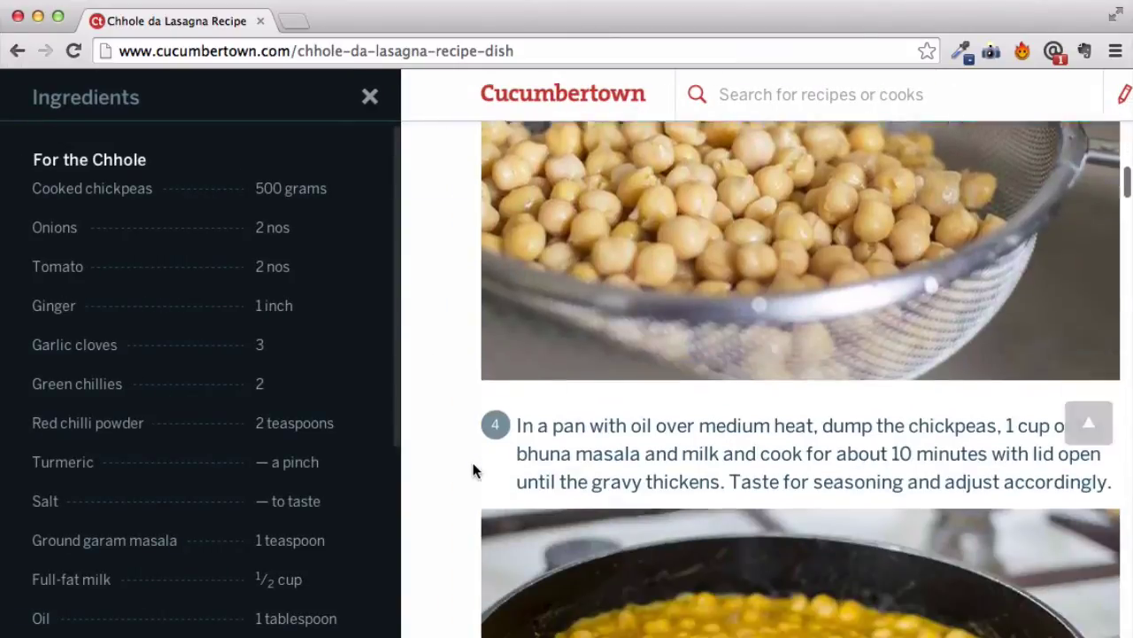
scroll(474, 469, "up", 20)
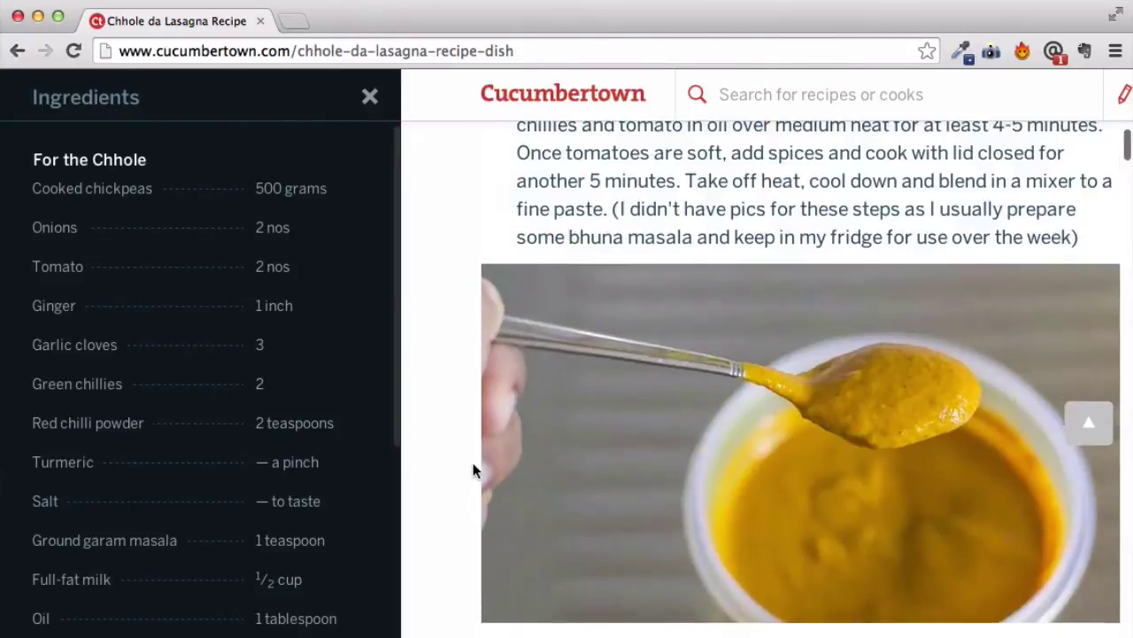
scroll(473, 467, "up", 2)
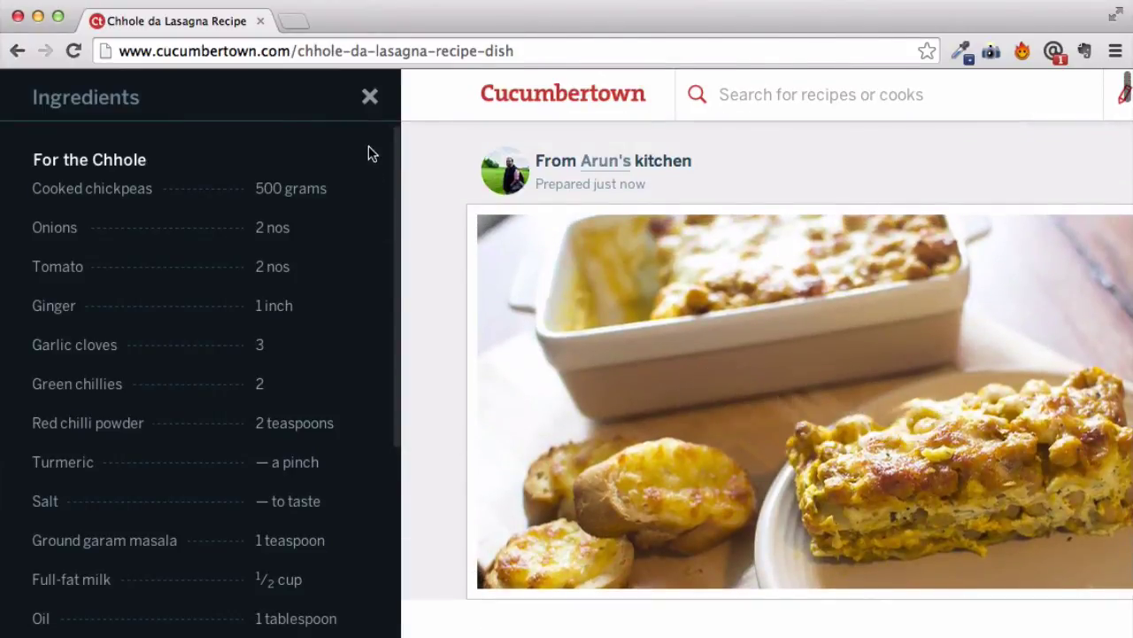
left_click(373, 105)
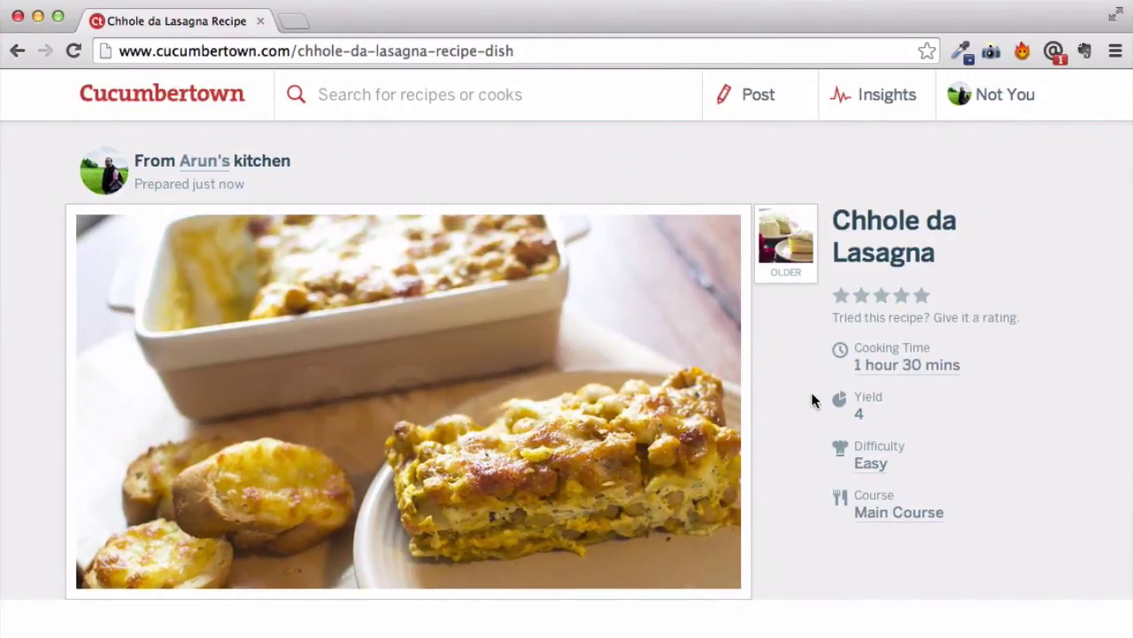